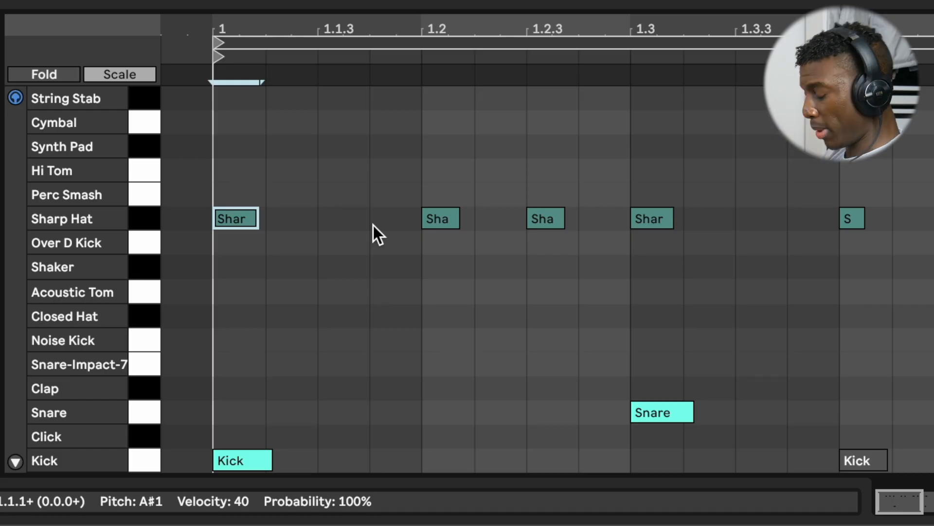
Step: Rearrange bar 1's Sharp Hat notes so they fall at 1, 1.1.4, 1.2.3, 1.3.4 and 1.4.3
drag(423, 219, 389, 219)
mouse_move(551, 216)
mouse_down()
mouse_move(539, 213)
mouse_move(551, 213)
mouse_up()
double_click(649, 210)
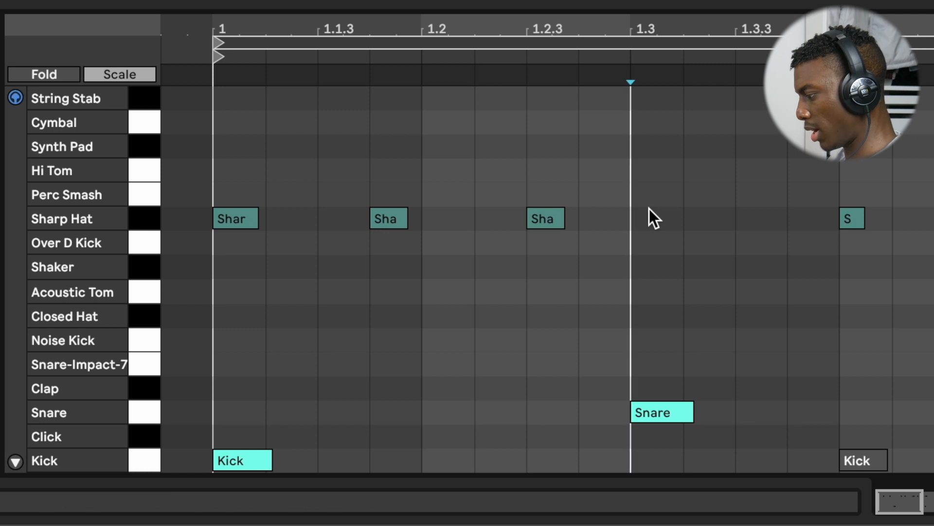
scroll(649, 210, down, 5)
drag(399, 225, 933, 224)
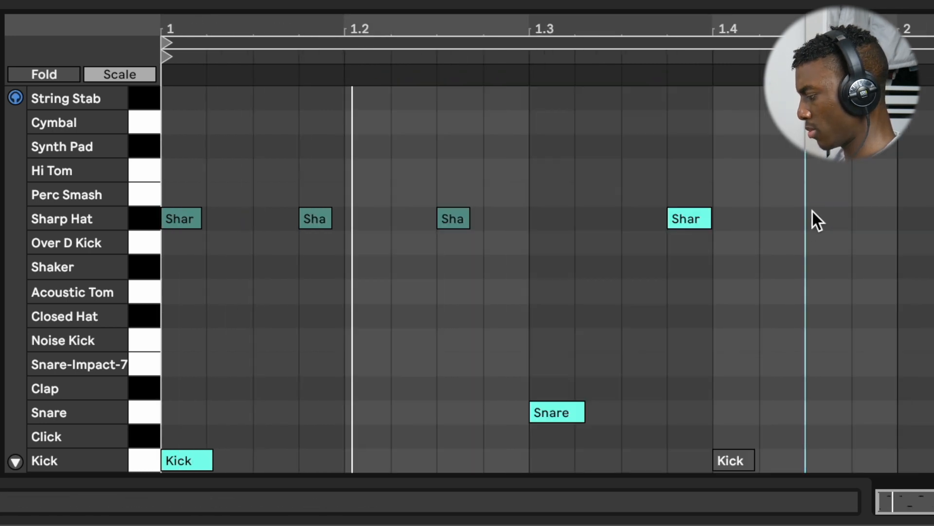
double_click(813, 212)
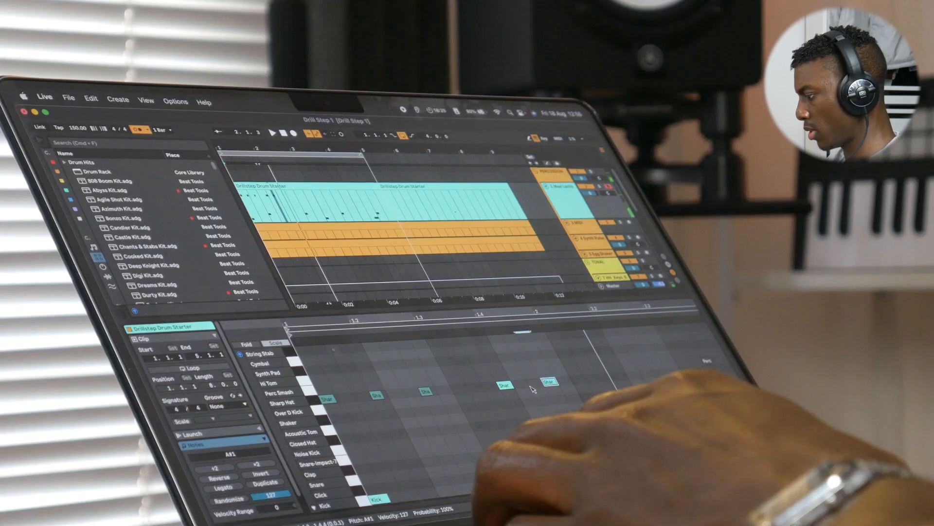
Step: Duplicate bar 1's Sharp Hat pattern into bar 2
scroll(532, 389, down, 3)
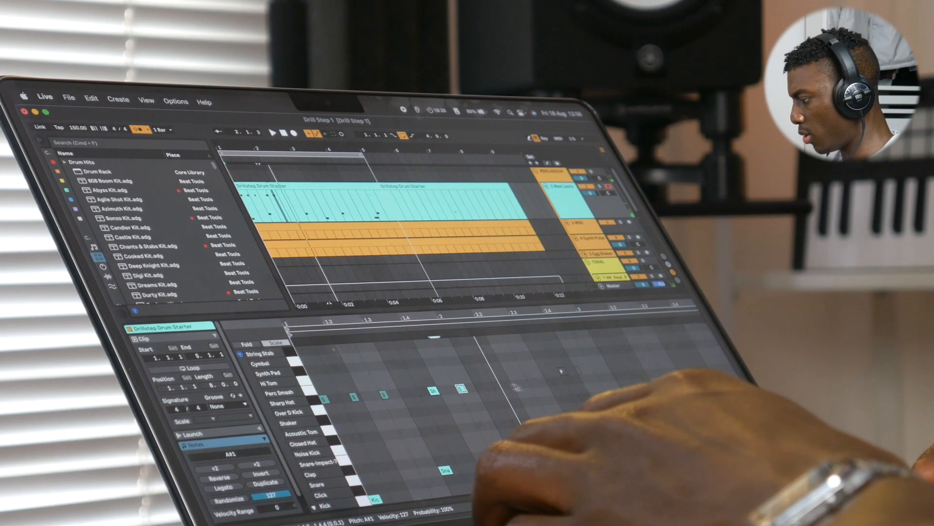
click(278, 402)
key(super+d)
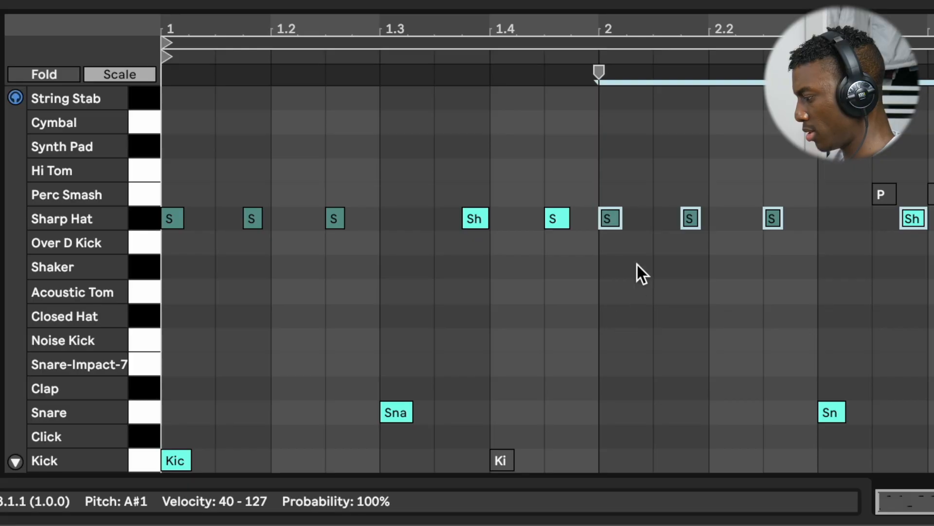
Step: Add a short Sharp Hat note just before 2.1.4 and lower the Sharp Hat velocities to 1
double_click(678, 223)
scroll(678, 221, up, 4)
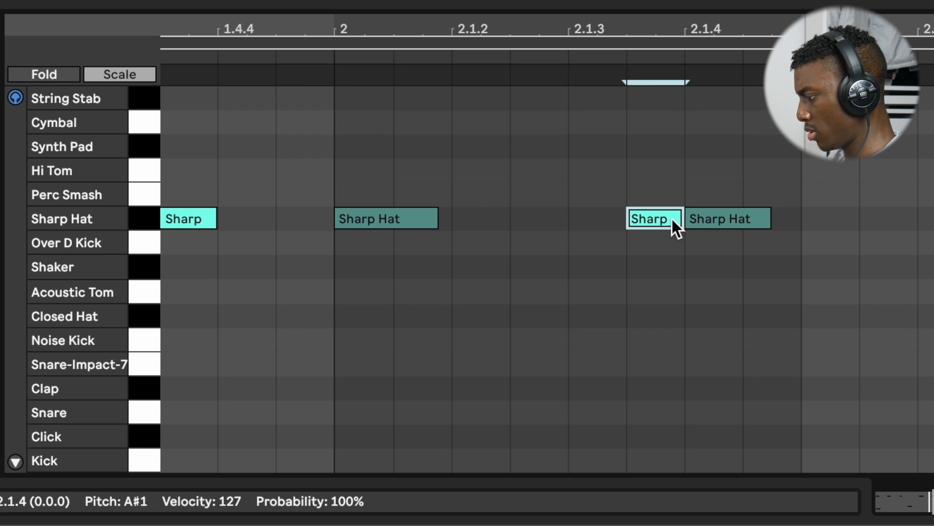
click(714, 218)
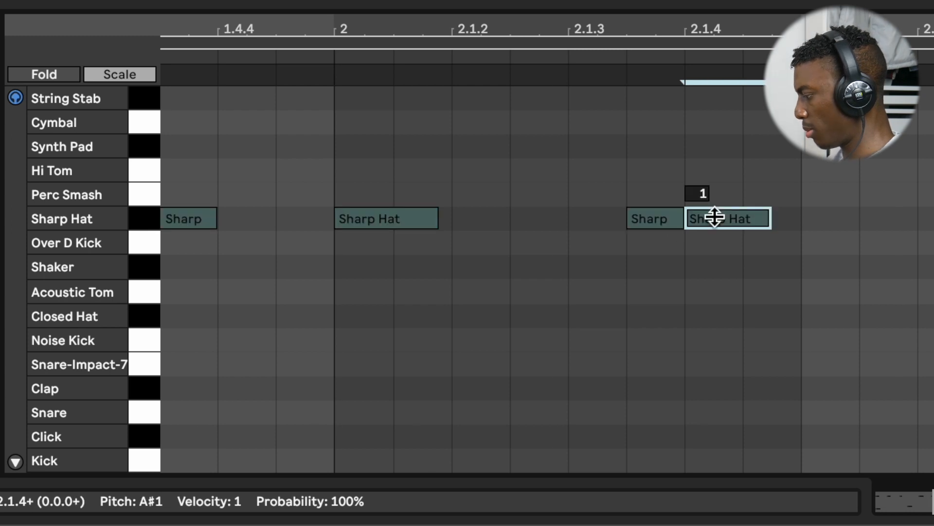
Step: Switch the grid to triplets and shift the two Sharp Hat notes before 2.2 onto triplet positions
key(super+2)
key(super+3)
click(653, 222)
key(Right)
drag(653, 221, 730, 218)
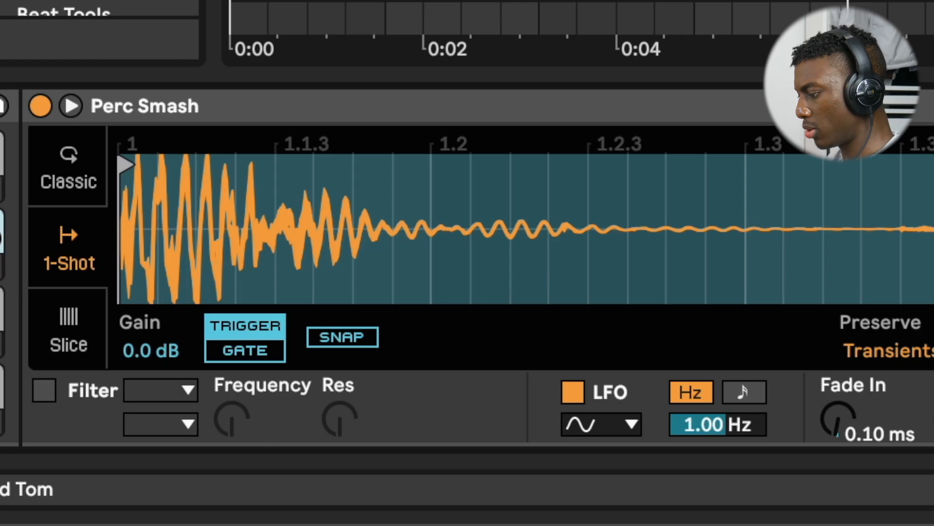
Step: Try Classic playback mode on the Perc Smash sample and return it to 1-Shot
click(97, 156)
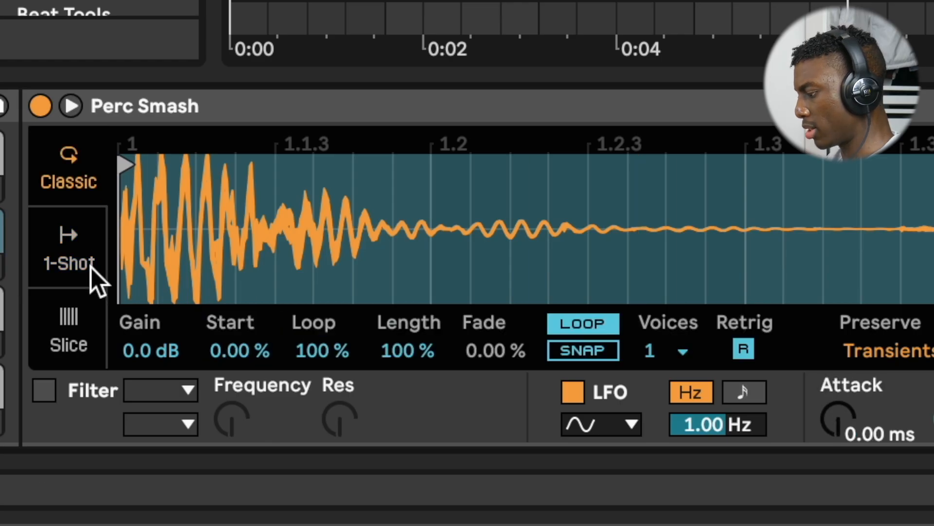
click(91, 214)
click(273, 390)
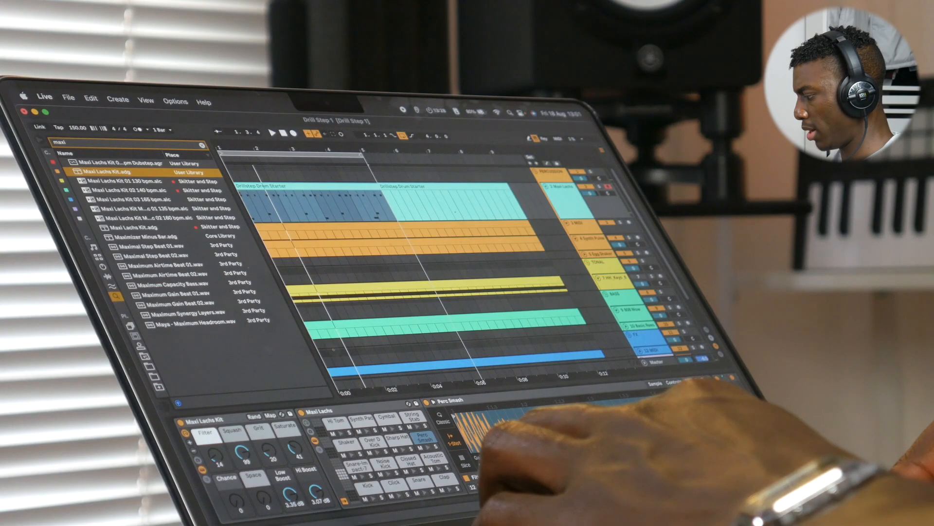
Step: Search the browser for "reverb" and add a reverb effect directly after the Perc Smash sampler
text(reverb)
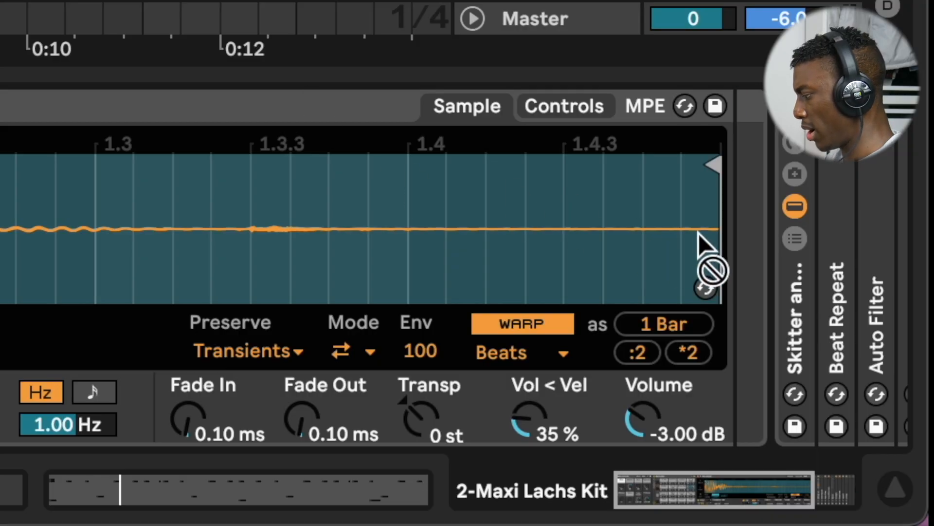
drag(701, 243, 730, 210)
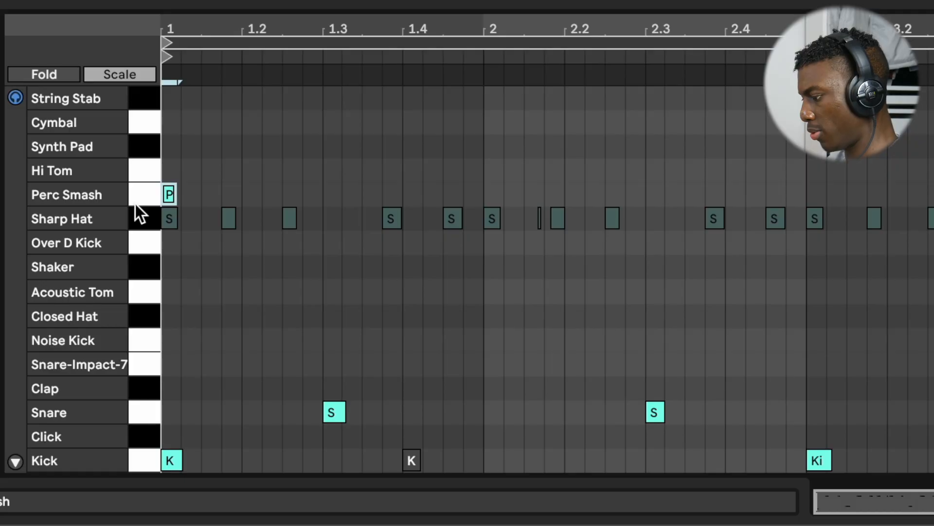
Step: Transpose all Sharp Hat notes down two rows so they play the Shaker
click(141, 221)
key(Down)
key(Down)
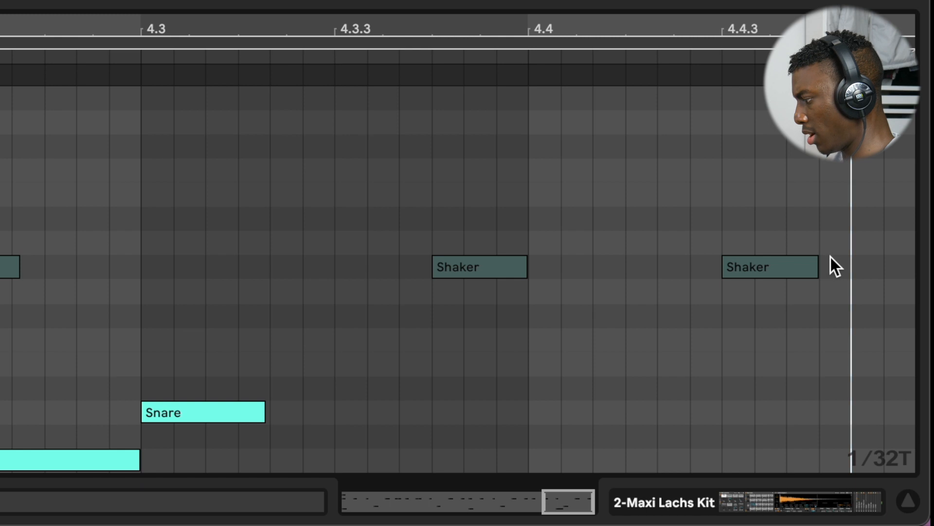
Step: Fill the end of bar 4 from 4.4.3 with a roll of 1/32-triplet Shaker notes
double_click(830, 257)
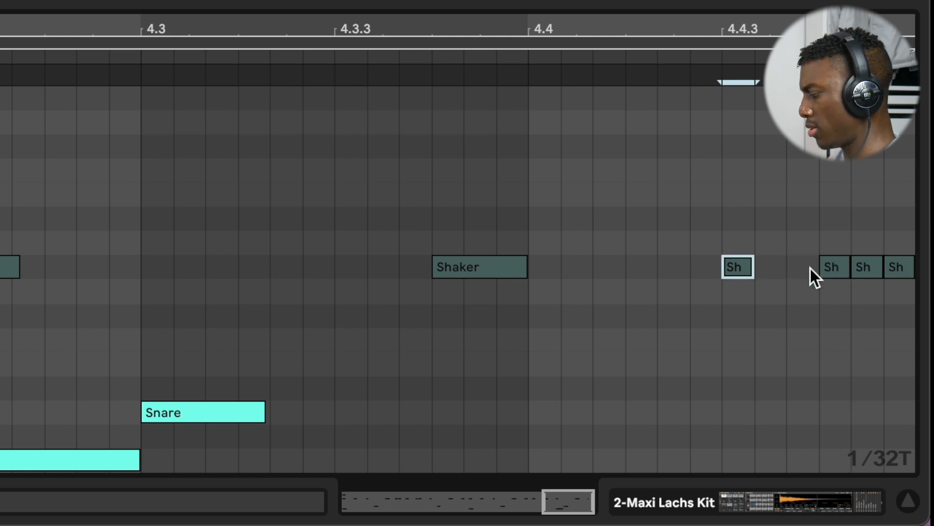
key(super+d)
key(super+d)
Step: Play the loop and remove the two short Shaker notes directly before 1.4.3
click(456, 204)
key(space)
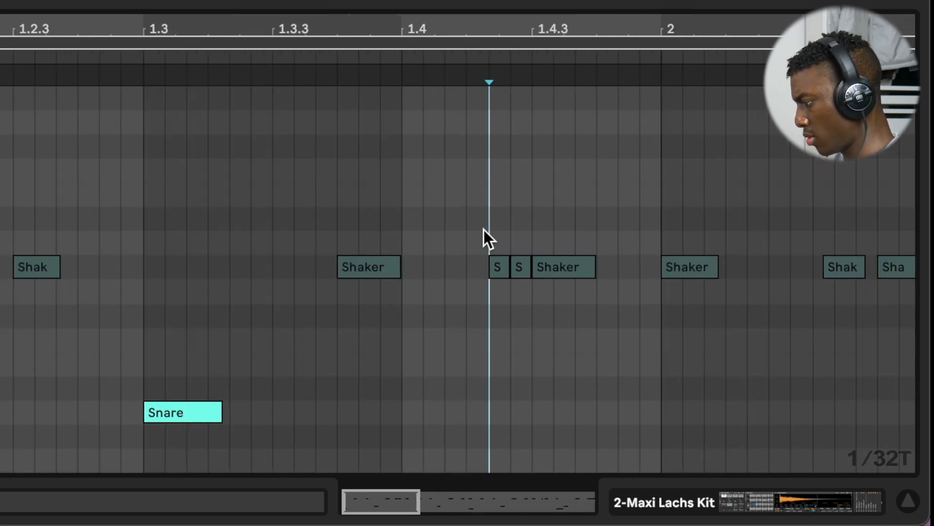
drag(484, 229, 528, 273)
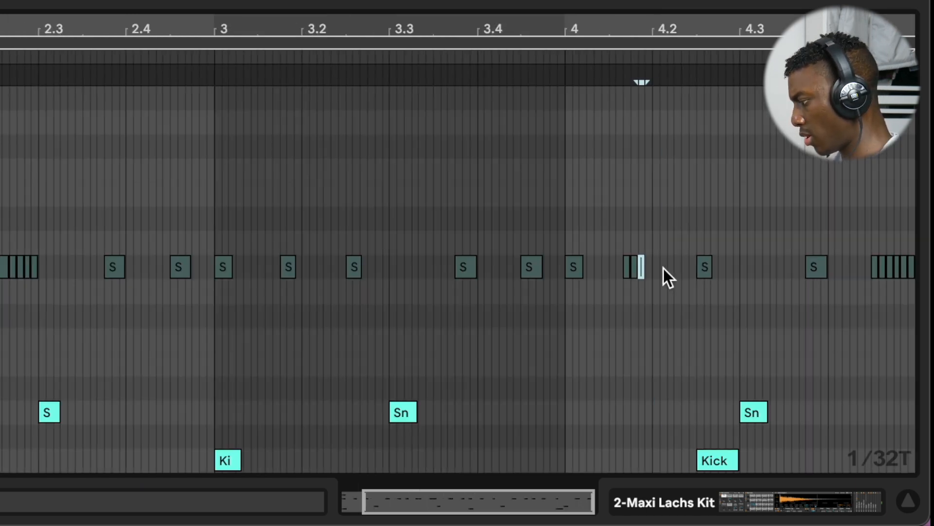
Step: Create a roll of four 1/32-triplet Shaker notes starting at 4.2
click(662, 268)
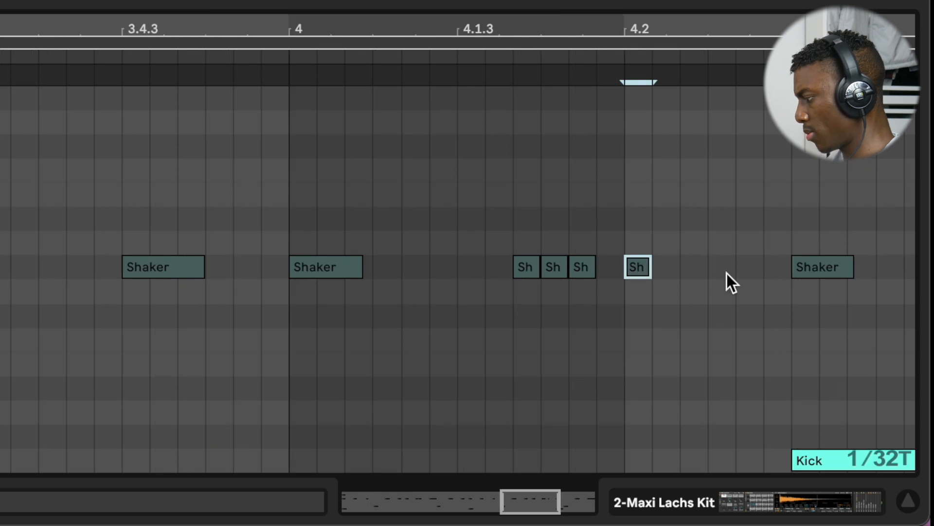
key(super+d)
key(super+d)
key(super+d)
Step: Delete the three short Shaker notes in the beat before 4.2
drag(546, 214, 583, 261)
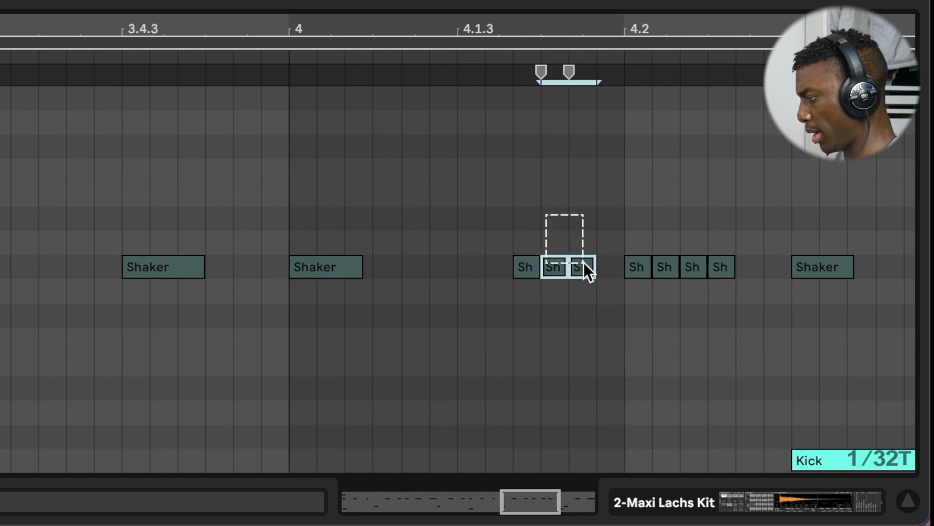
key(Delete)
click(532, 268)
key(Delete)
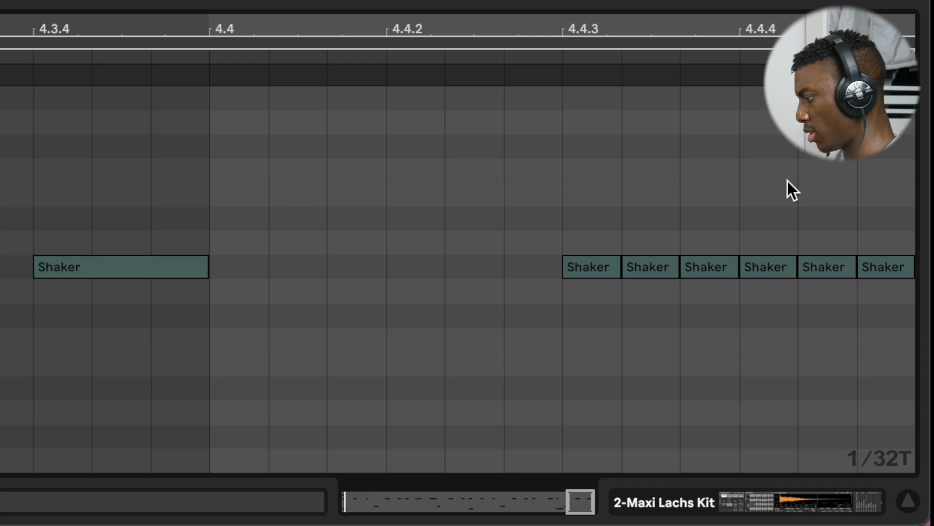
Step: Replace the fast Shaker roll at the end of bar 4 with 1/8-triplet notes from 4.4 and play the pattern
drag(664, 230, 846, 307)
key(Delete)
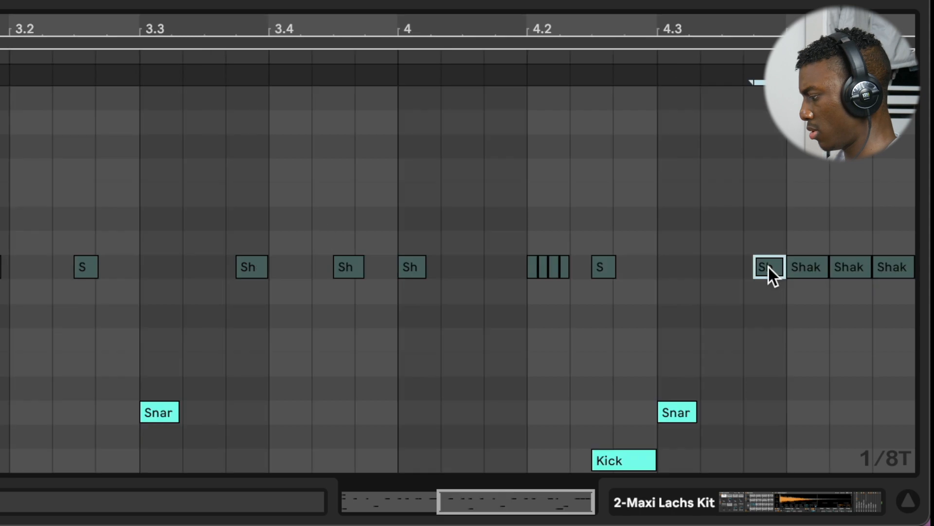
click(255, 214)
key(space)
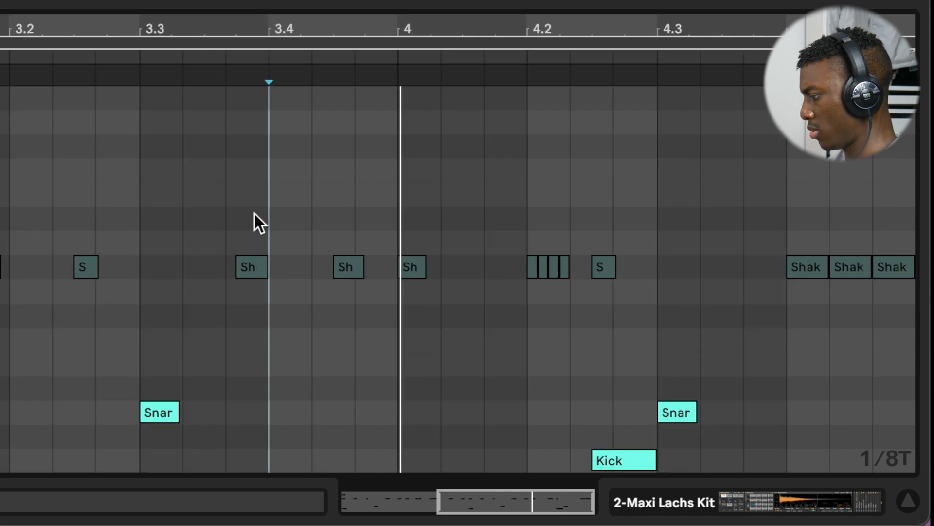
key(space)
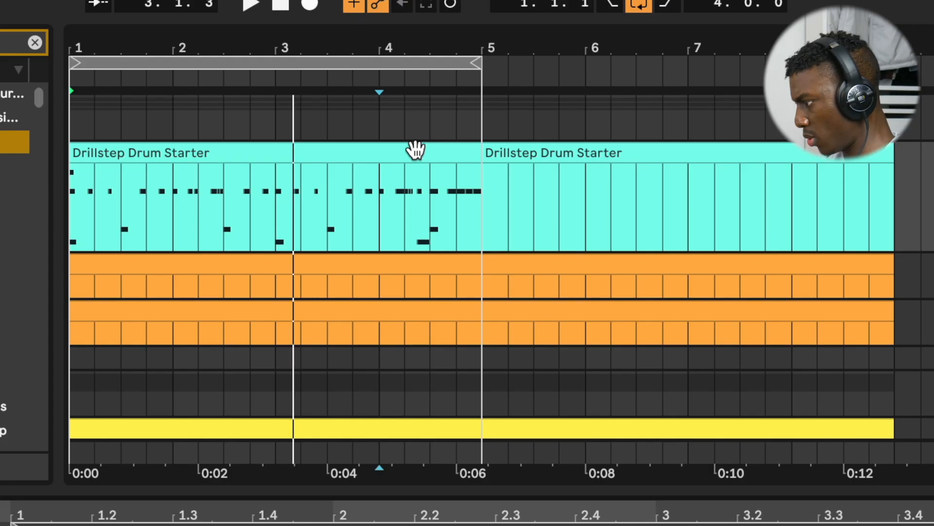
Step: Duplicate the four-bar Drillstep Drum Starter clip to bar 5 and join both clips into one
click(415, 149)
key(ctrl+d)
click(438, 148)
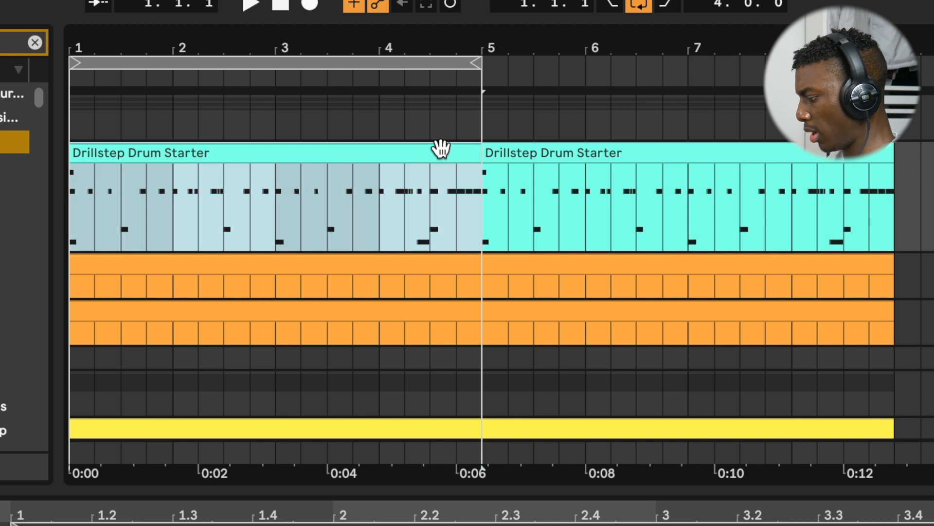
click(535, 156)
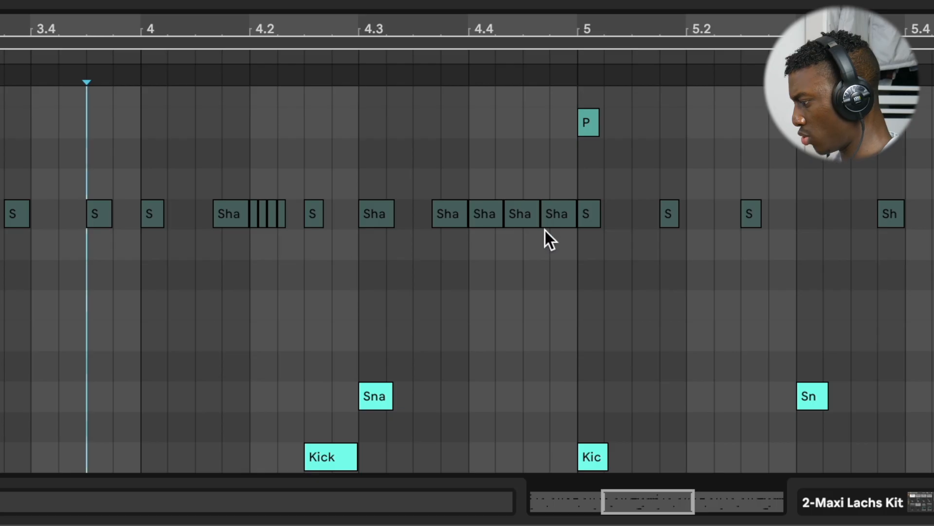
Step: Replace the dense Shaker notes leading into bar 5 with single notes at 4.3.4 and 4.4.3, and play from the start
drag(567, 251, 465, 202)
key(Delete)
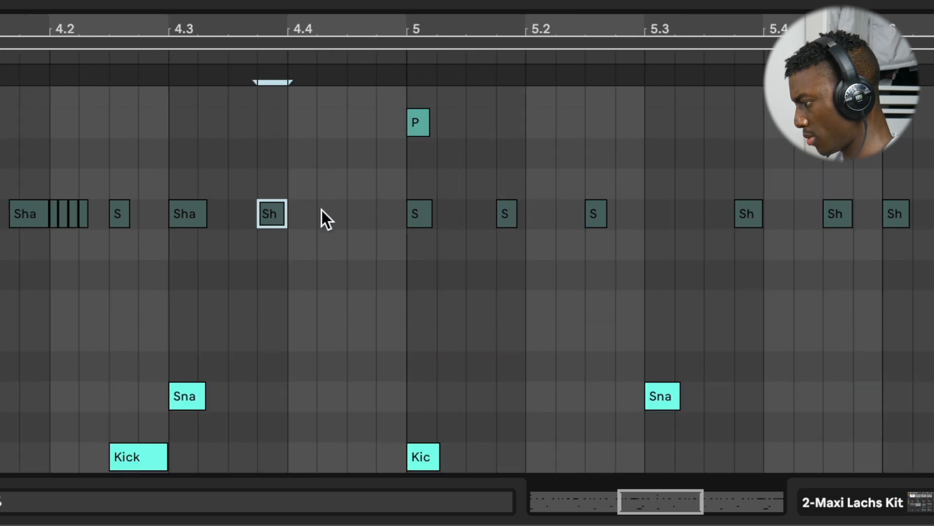
double_click(354, 209)
click(153, 145)
key(space)
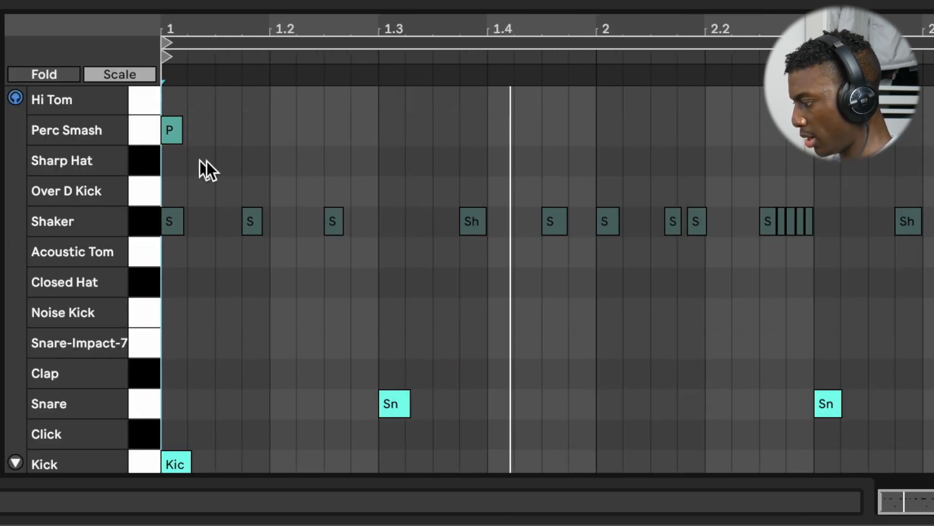
Step: Add Sharp Hat notes at 1.2.4, just before the snare, and shortly after the snare at 1.3
double_click(369, 162)
scroll(370, 162, up, 3)
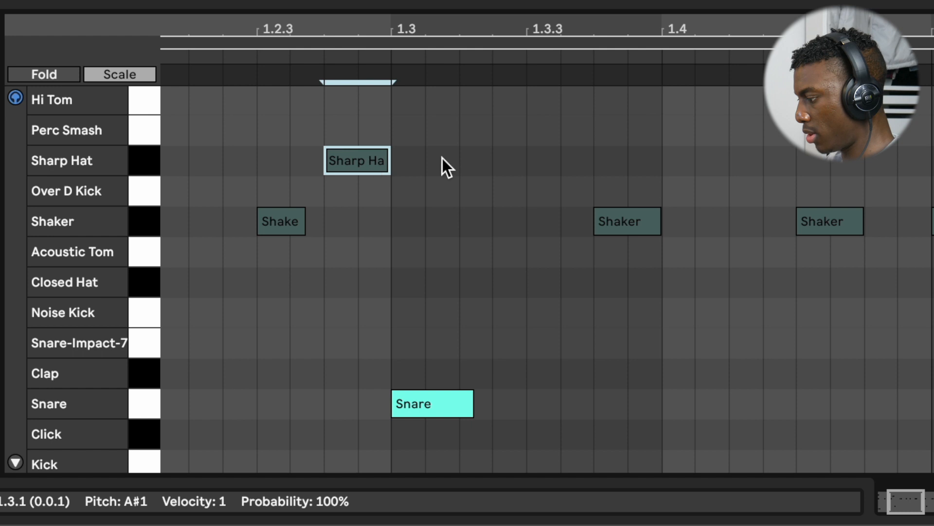
double_click(442, 160)
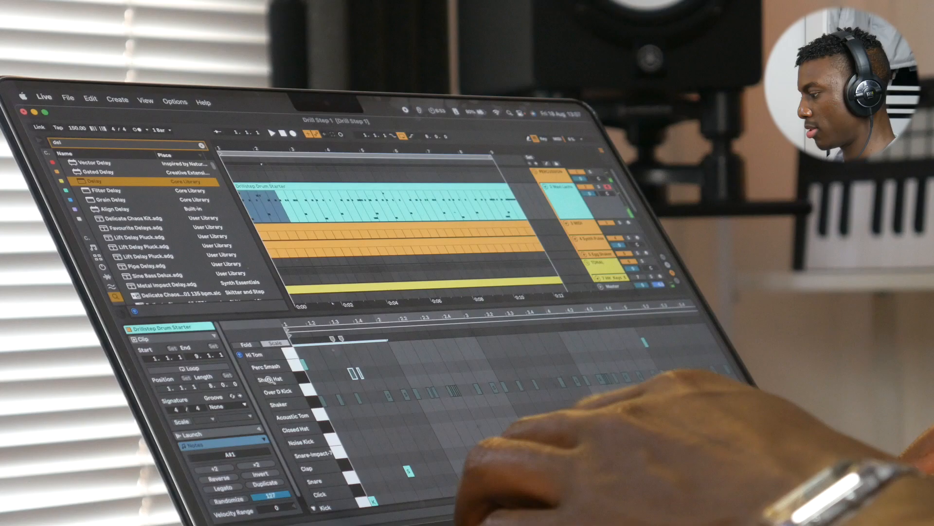
Step: Duplicate the pair of Sharp Hat notes around the snare into the following bars
key(super+d)
drag(490, 373, 312, 372)
key(super+d)
Step: Add Closed Hat notes on beat 2 of bars 1 and 2
scroll(391, 373, down, 3)
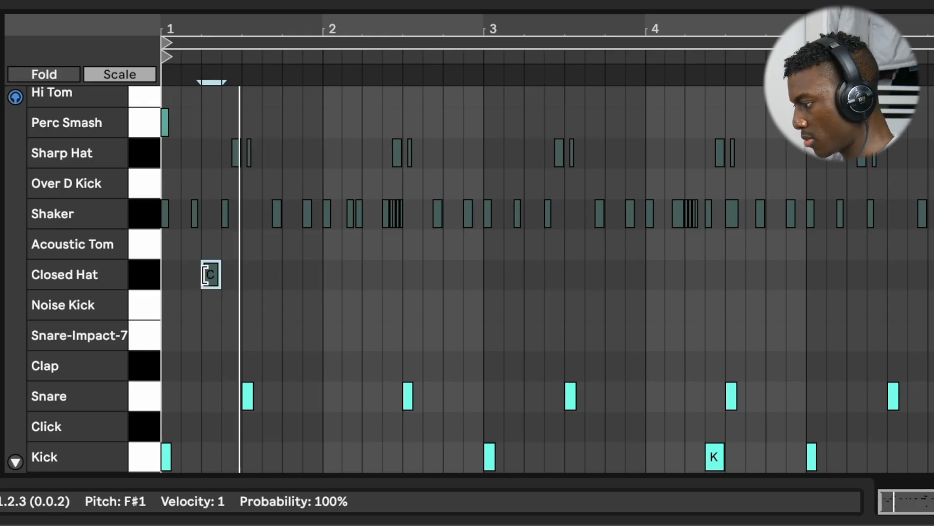
double_click(371, 273)
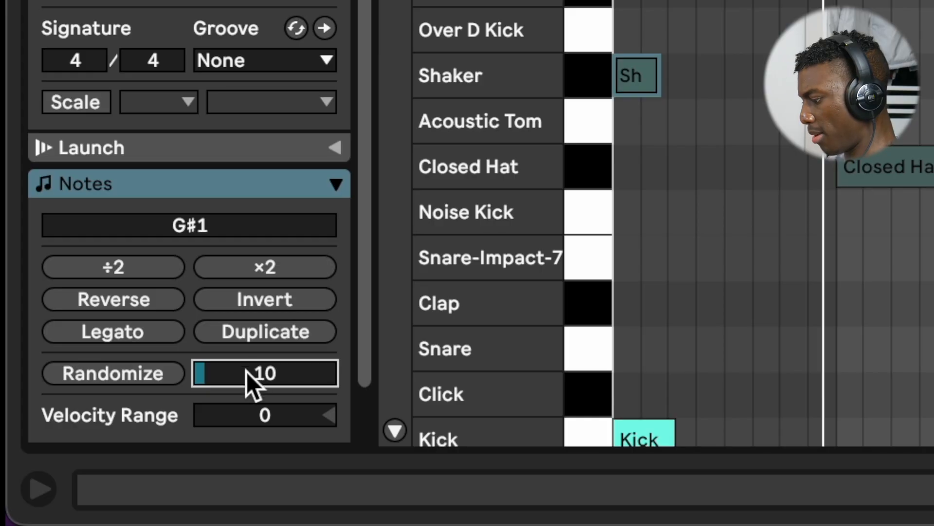
Step: Set the velocity randomize amount for the drum notes to 5
text(5)
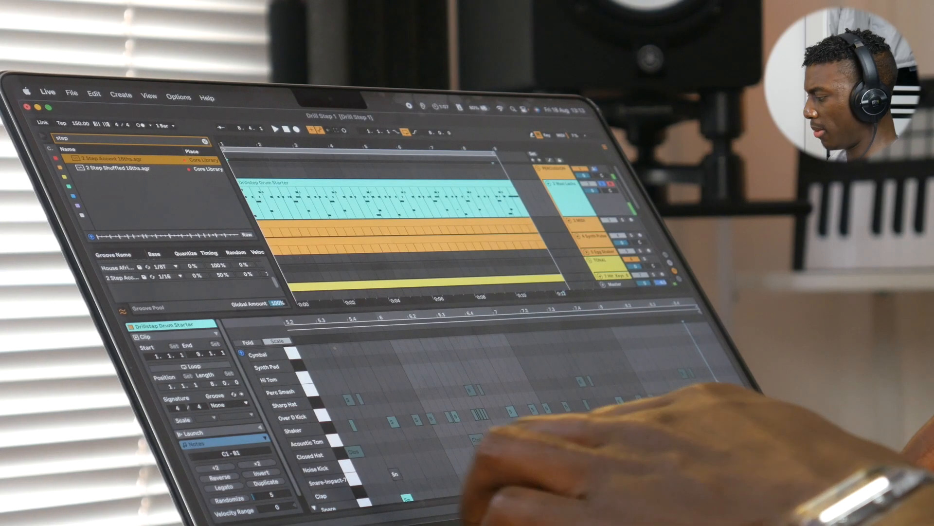
Step: Open the clip envelope for the Shaker's Transp parameter and ramp it down from 0 st over the clip's last beat
key(shift+Tab)
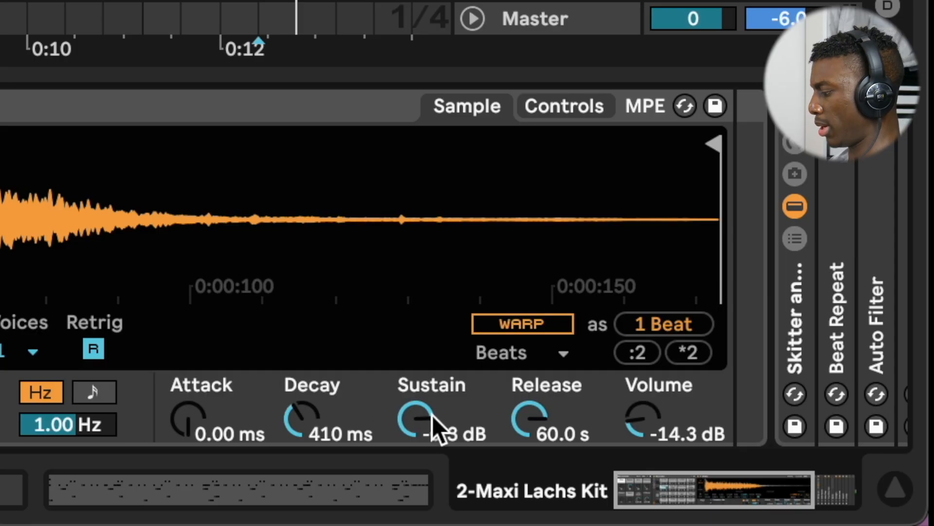
click(538, 104)
right_click(540, 322)
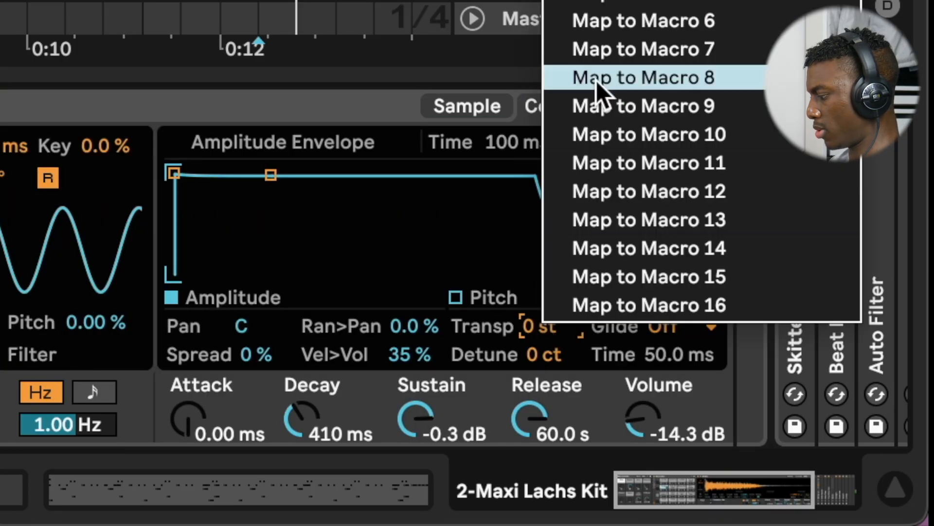
click(694, 195)
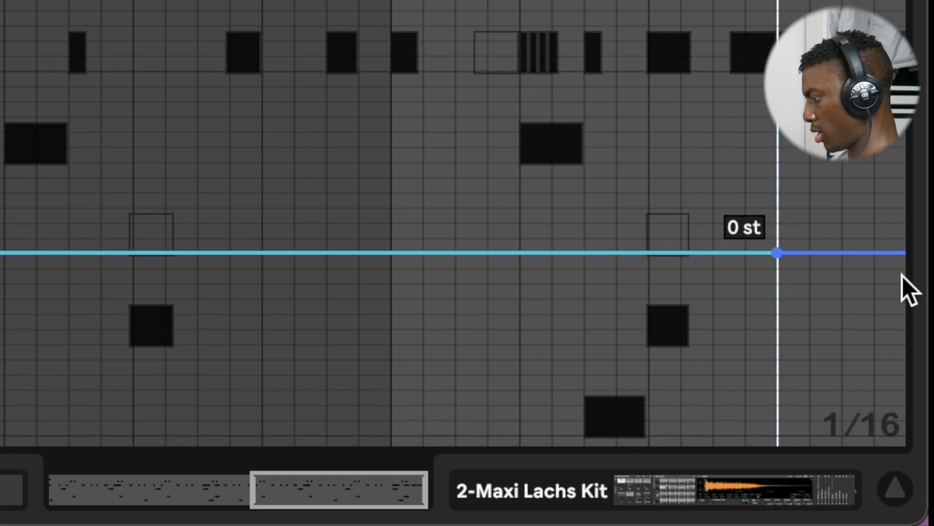
drag(893, 250, 895, 294)
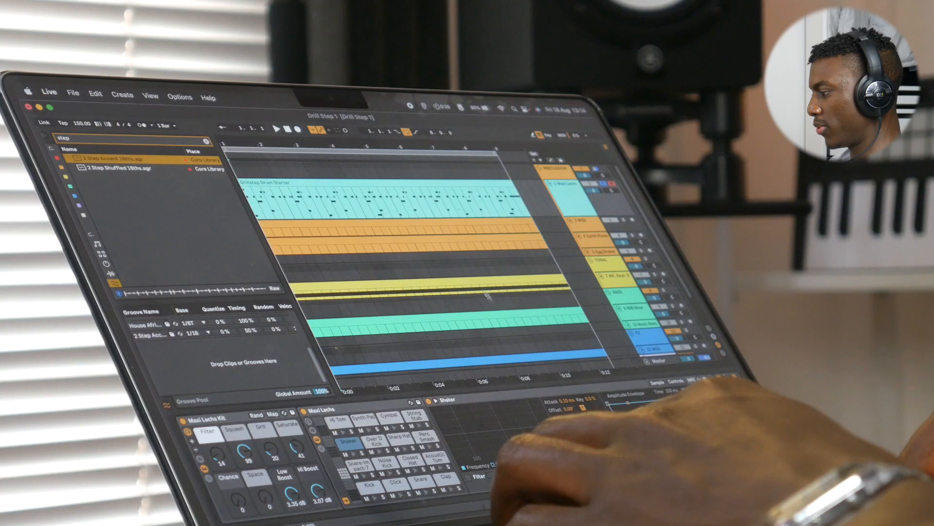
Step: Open the keys track's MIDI clip and repeat its bar 1 rhythm through all eight bars on D1 and E1
click(488, 295)
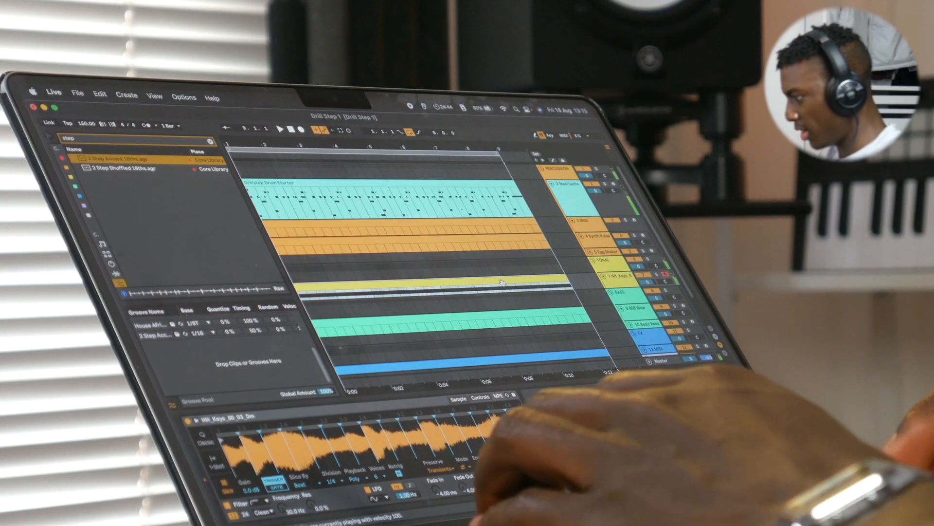
click(502, 282)
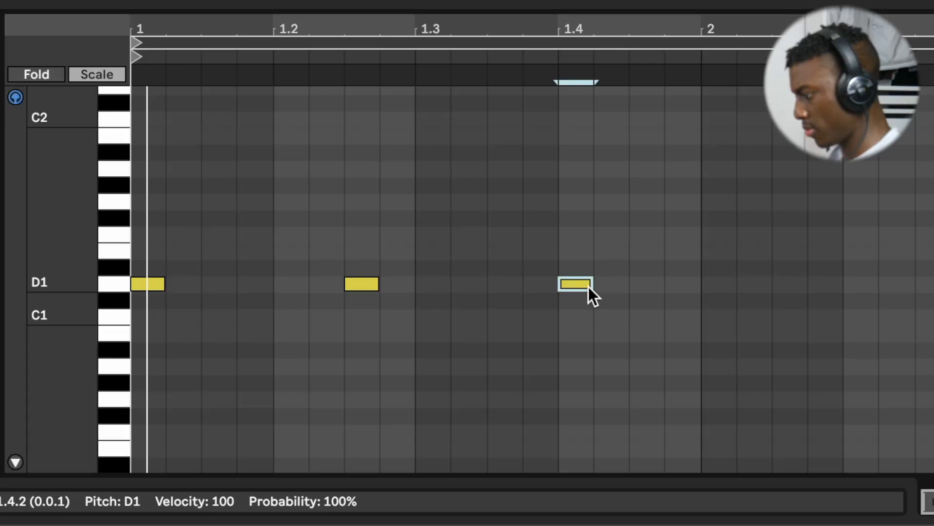
key(super+a)
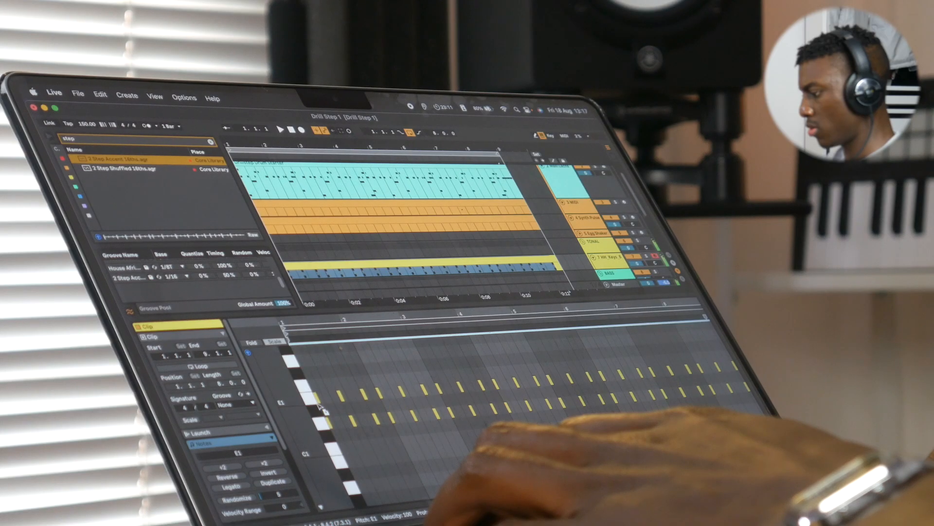
Step: Lower the velocity of all D1 notes in the keys clip to 60
key(space)
click(322, 423)
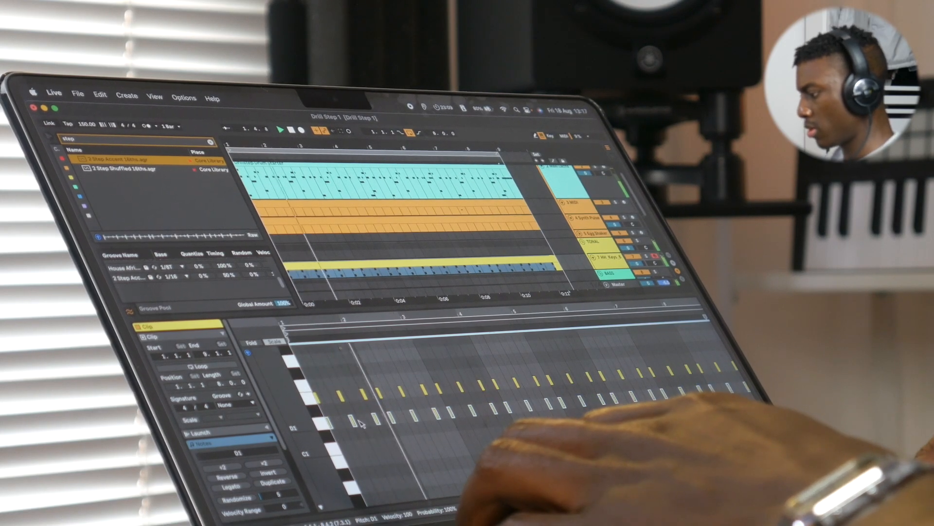
drag(354, 421, 361, 436)
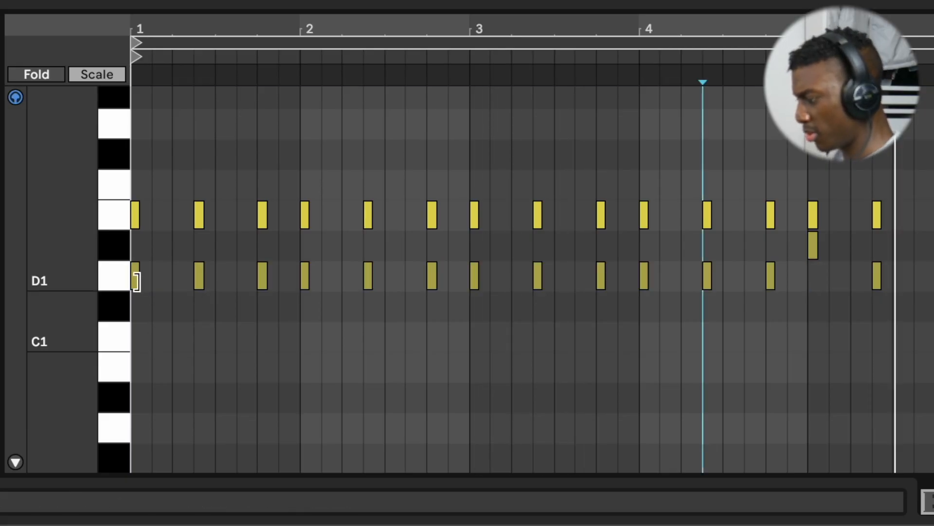
Step: Raise the D1 notes at the starts of bars 1 and 3 to D#1 and lower bar 4's last D1 note to C#1
click(137, 281)
key(space)
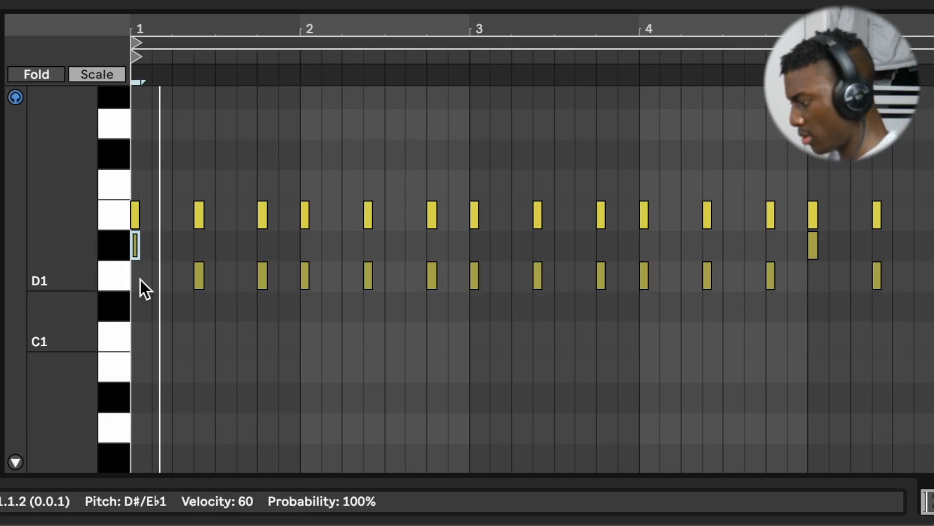
click(475, 280)
key(Up)
click(122, 303)
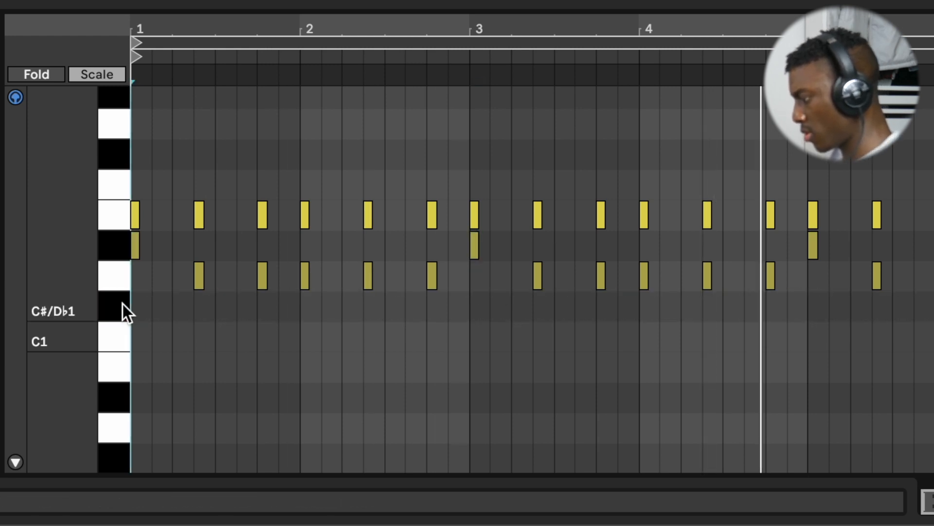
drag(770, 276, 767, 300)
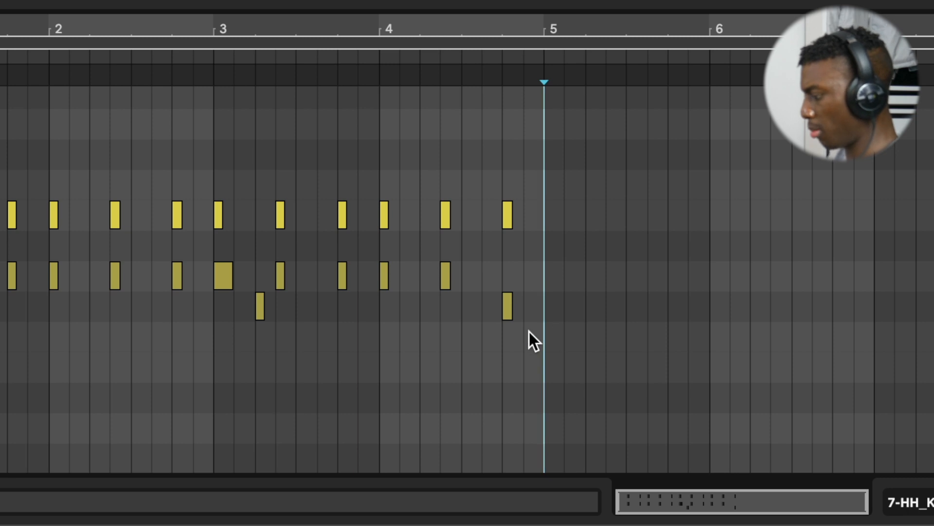
Step: Duplicate all the keys notes and delete the copies beyond bar 4, keeping the extra pair at the end of bar 4
key(super+a)
key(super+d)
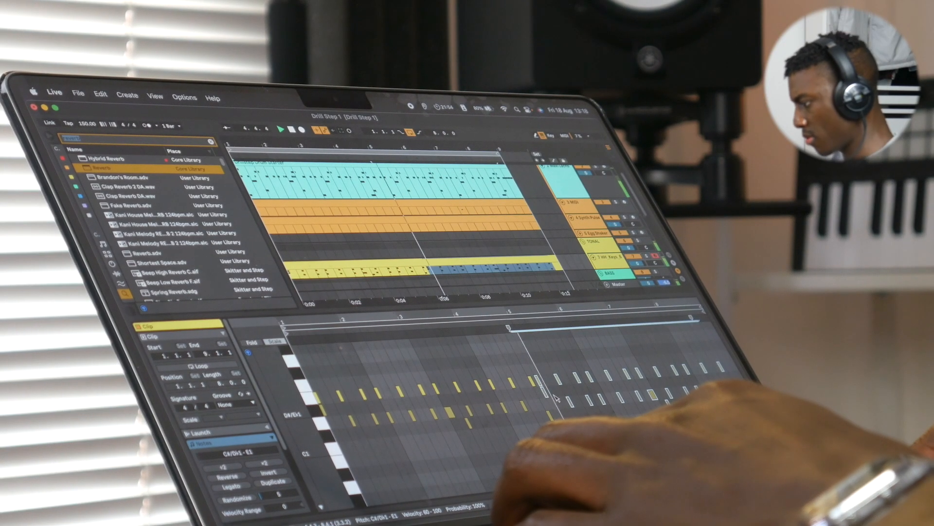
key(space)
drag(542, 358, 742, 411)
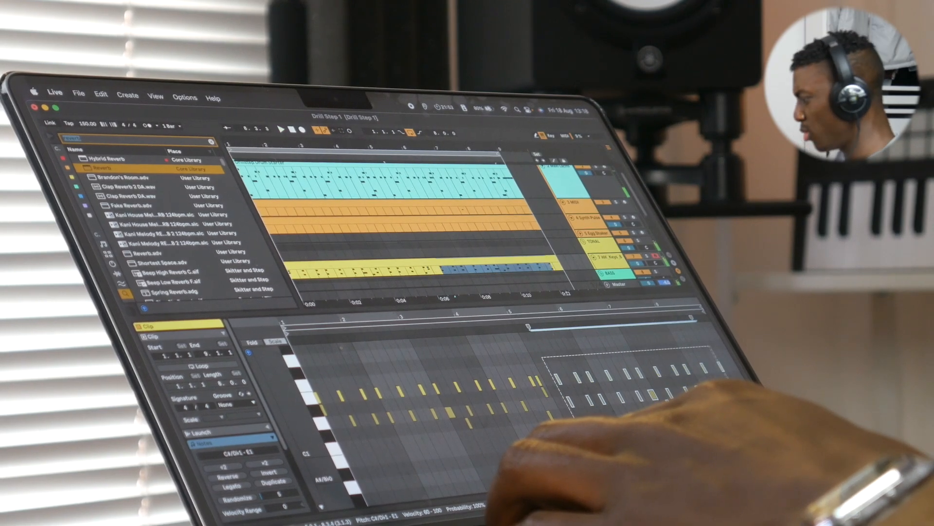
key(Delete)
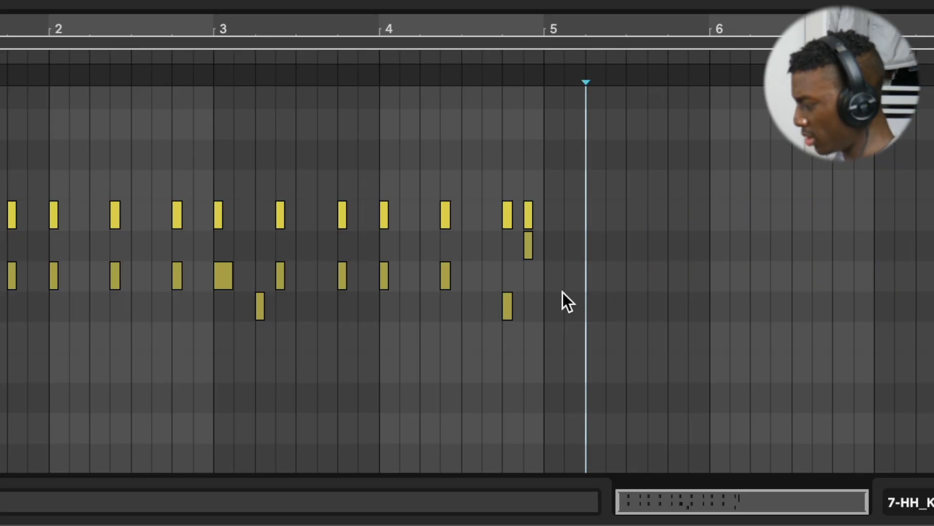
Step: Duplicate the four-bar keys pattern into bars 5 to 8 and transpose the copied notes in bar 8 upward
drag(544, 334, 1, 150)
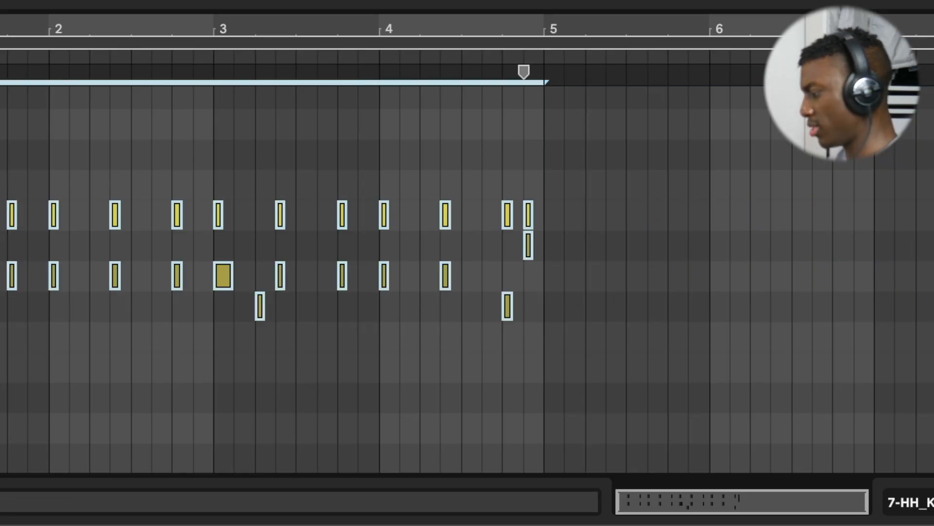
key(super+d)
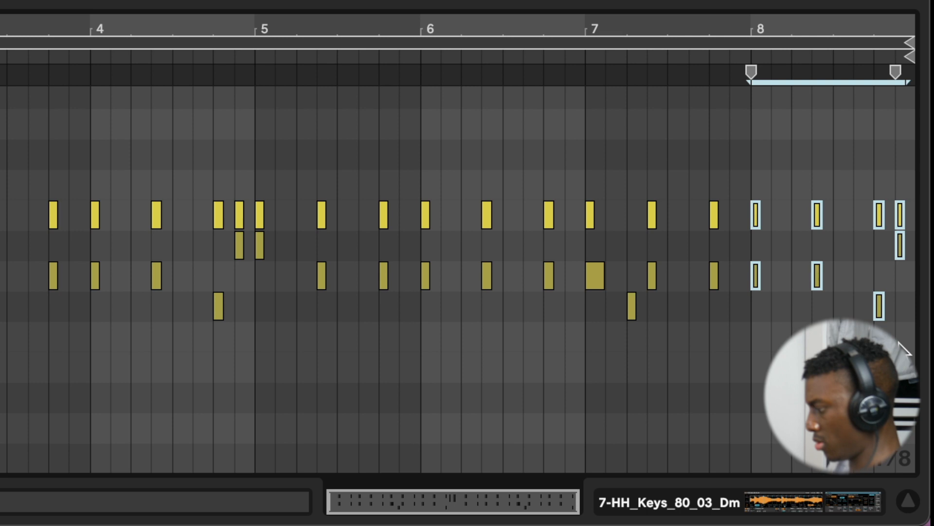
key(Up)
key(Up)
key(Up)
key(Up)
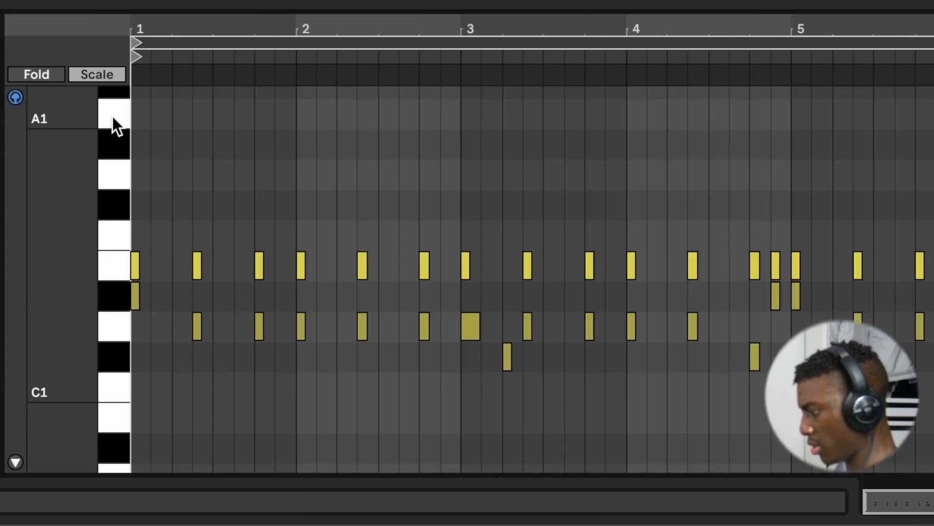
Step: Select the A1 row in the keys clip and audition the eight-bar pattern
click(113, 116)
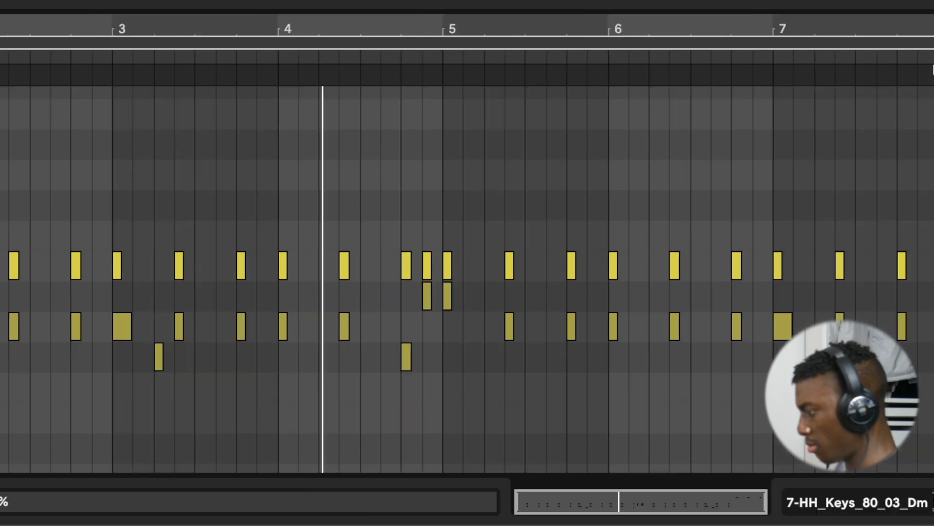
drag(757, 116, 103, 123)
click(43, 141)
key(space)
Step: Turn on the scale for the bass clip and set it to D Minor
drag(273, 248, 360, 362)
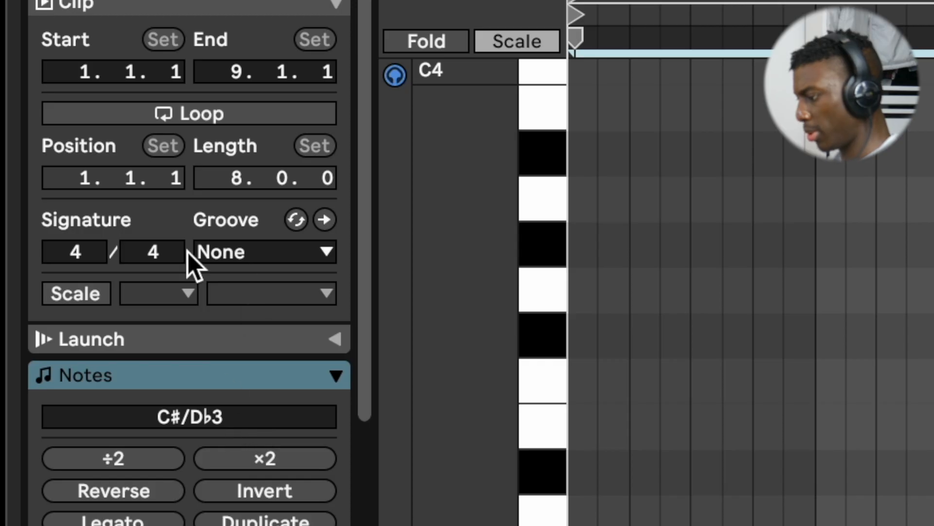
click(77, 294)
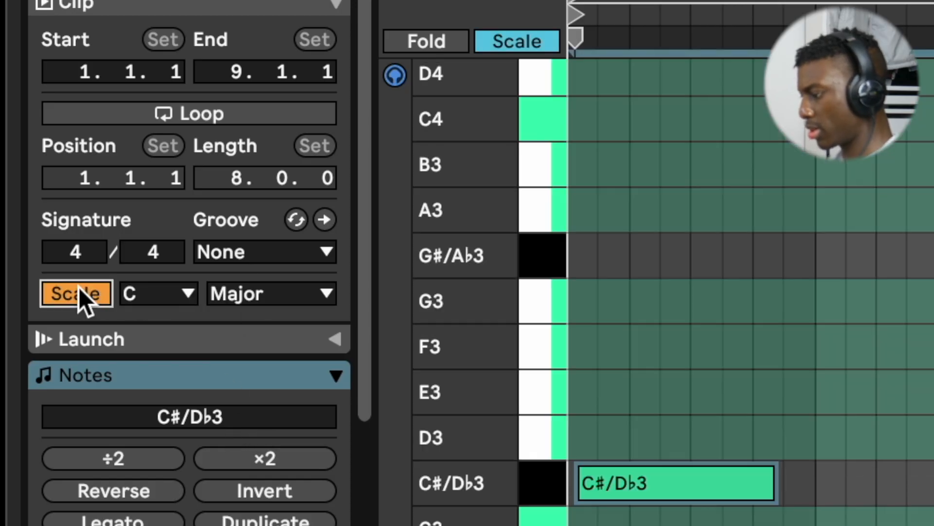
click(243, 290)
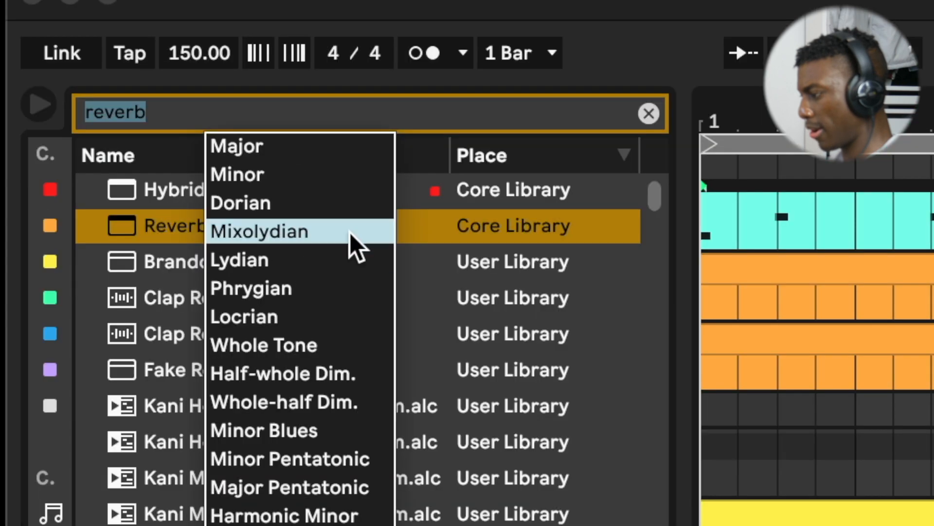
click(234, 175)
click(182, 292)
click(167, 375)
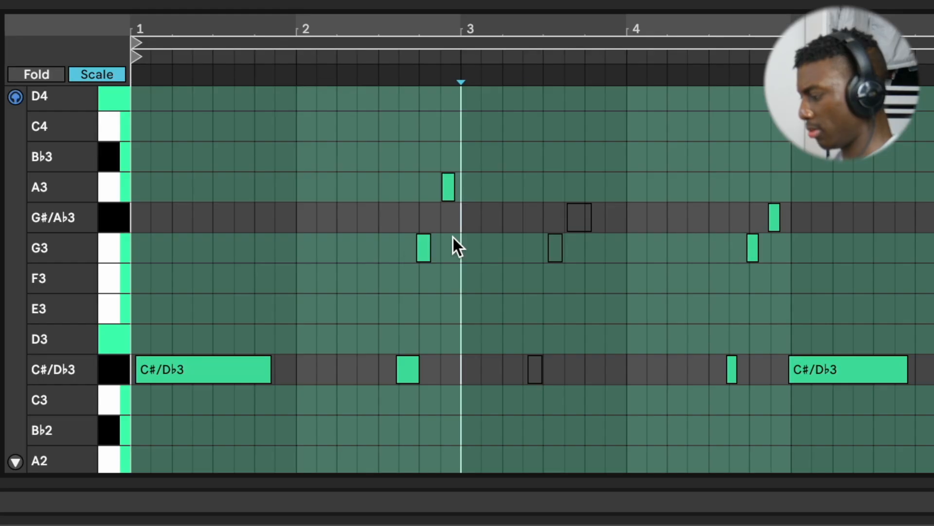
Step: Transpose all the bass clip's notes up one semitone so the C#3 notes land on D3
click(191, 371)
scroll(189, 371, down, 1)
click(289, 234)
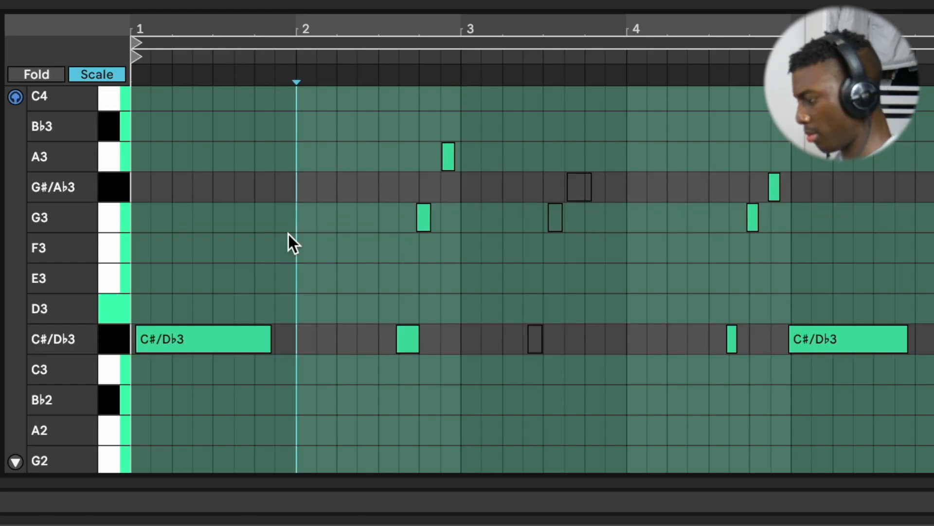
key(ctrl+a)
key(Up)
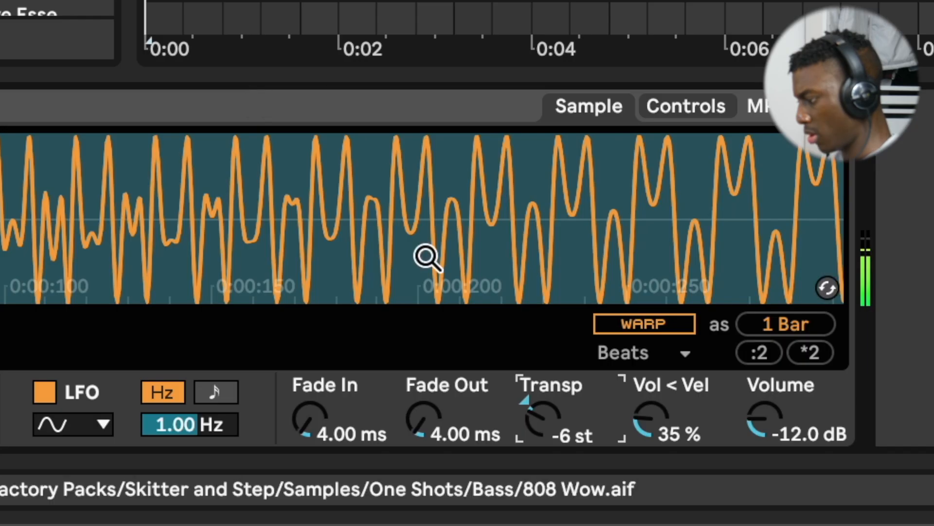
scroll(560, 400, down, 1)
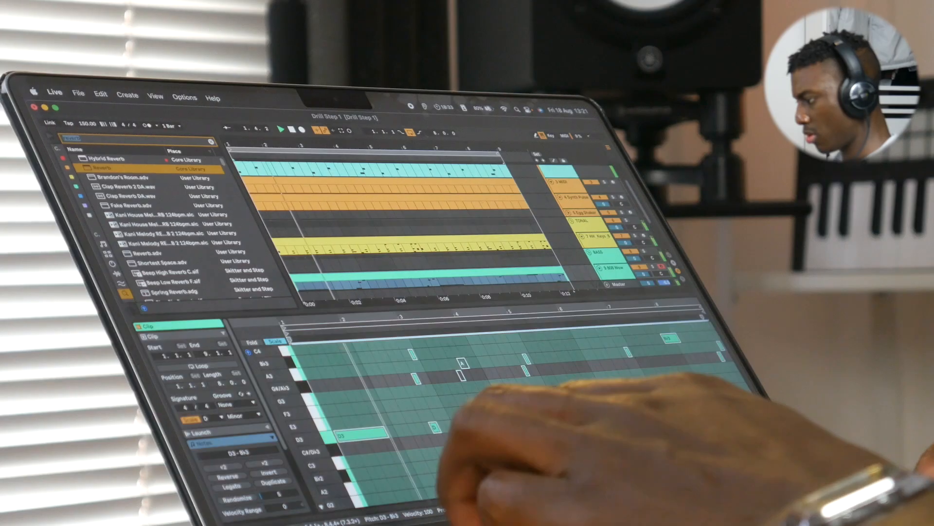
Step: Move the bass clip's out-of-scale G#/Ab3 notes up to A3 and play the result
drag(406, 400, 412, 400)
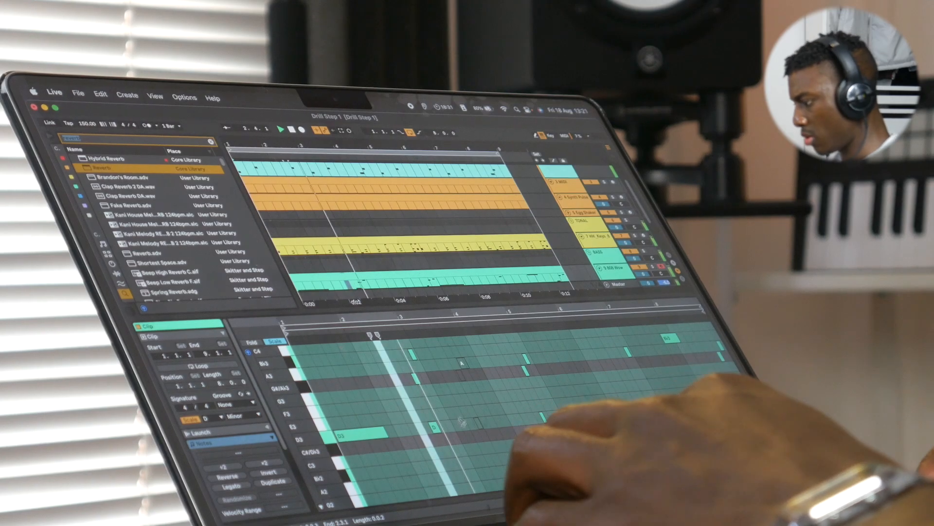
scroll(471, 398, up, 3)
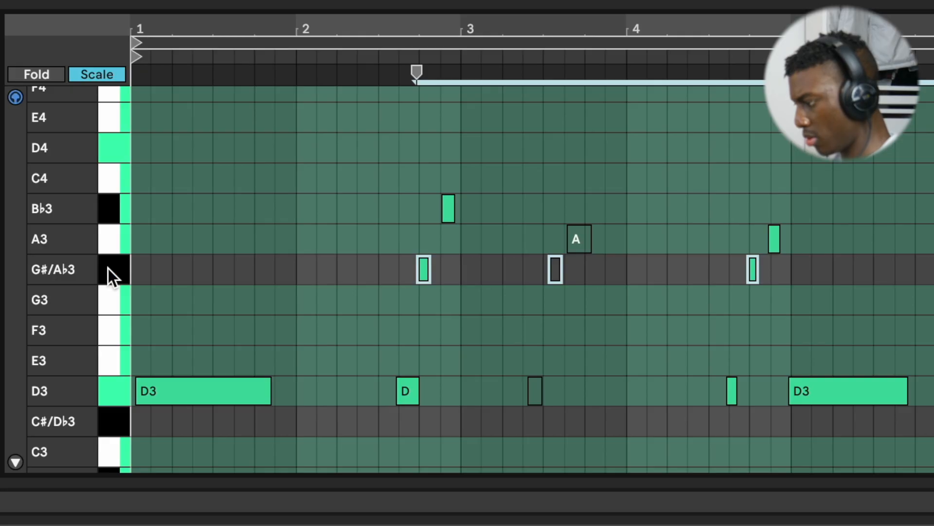
key(Up)
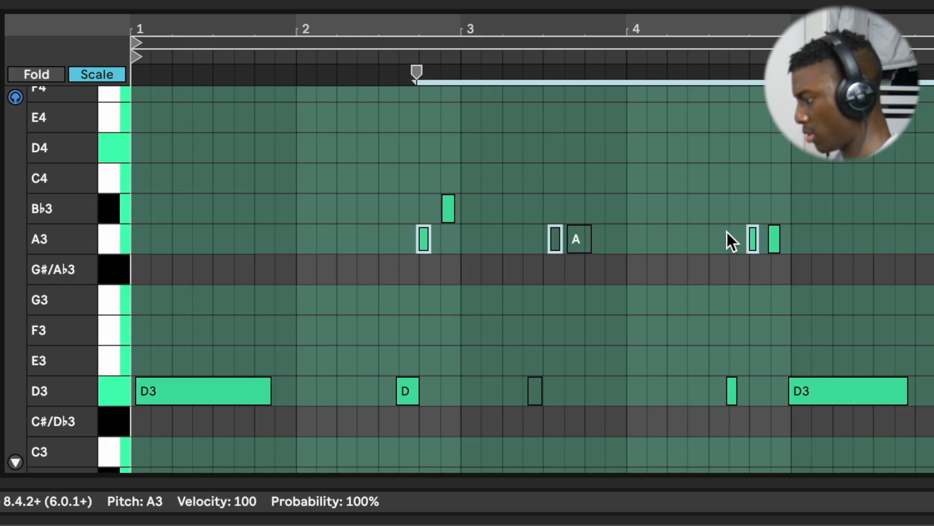
click(774, 239)
key(space)
Step: Set the Kick 808 Boom Sub's Transp to +1 st and its pitch glide mode to Glide
click(586, 275)
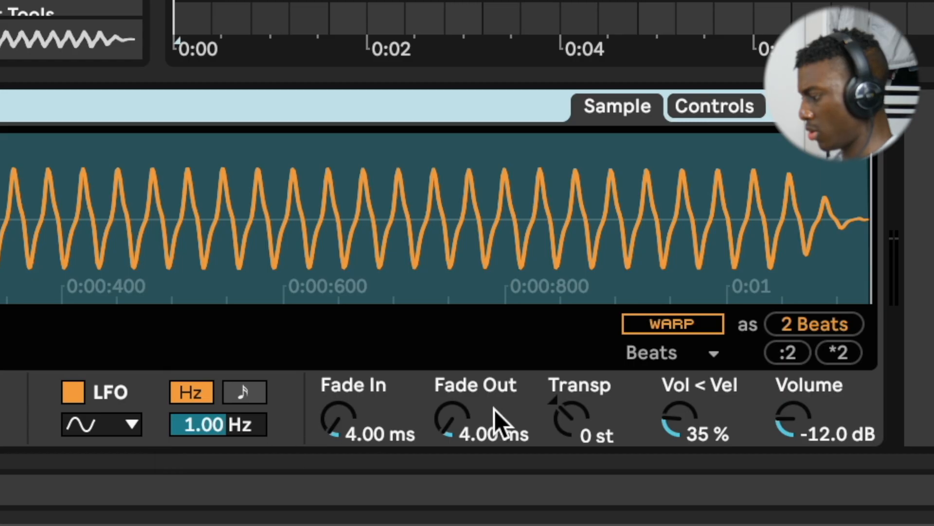
click(571, 418)
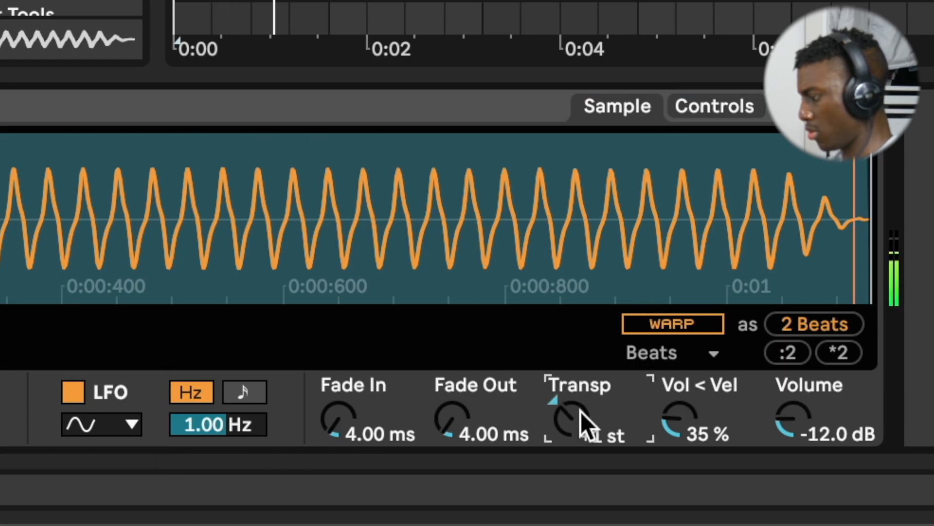
click(481, 397)
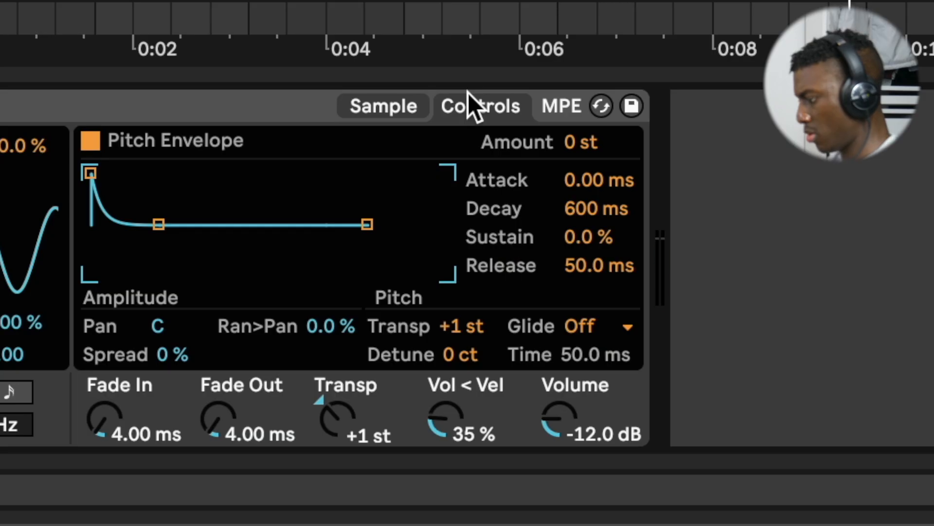
click(606, 327)
click(607, 384)
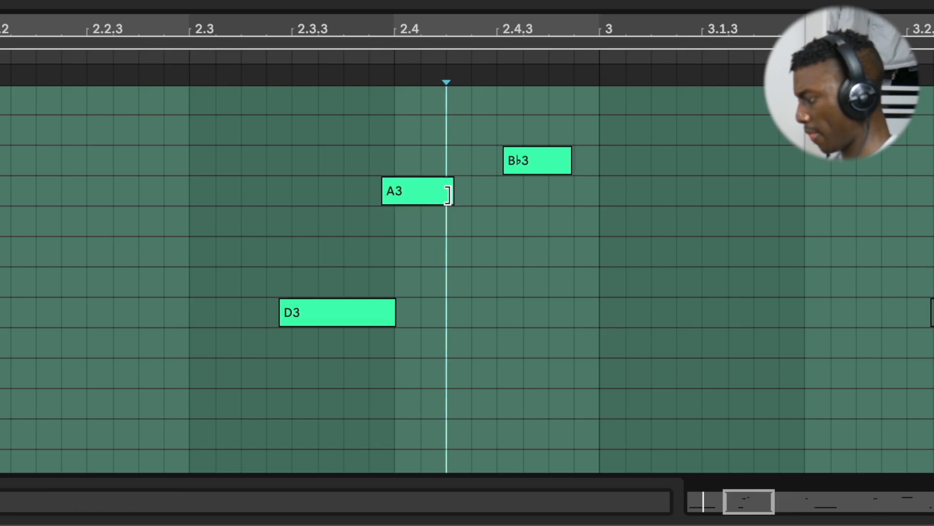
Step: Lengthen bar 2's A3 sub note to meet the Bb3 note, and move bar 4's A3 note over the end of its Bb3 note
drag(448, 195, 503, 194)
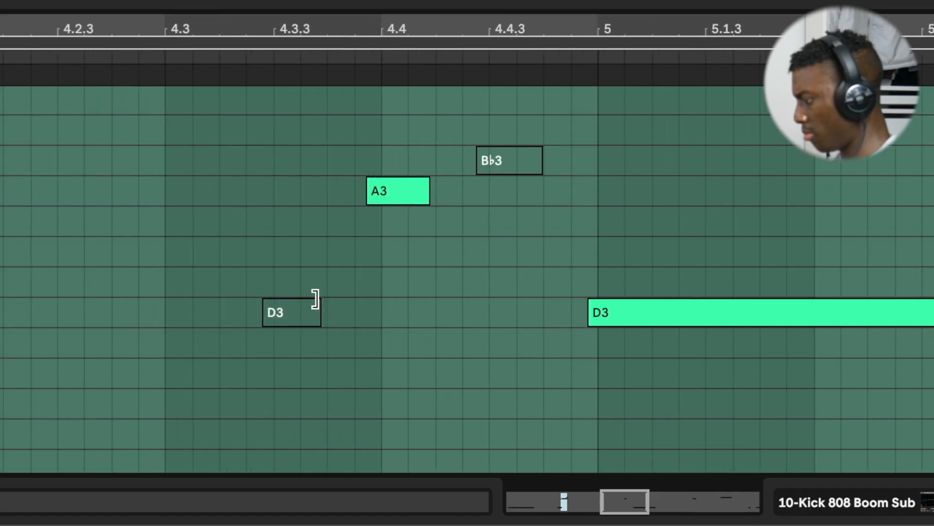
scroll(316, 298, up, 1)
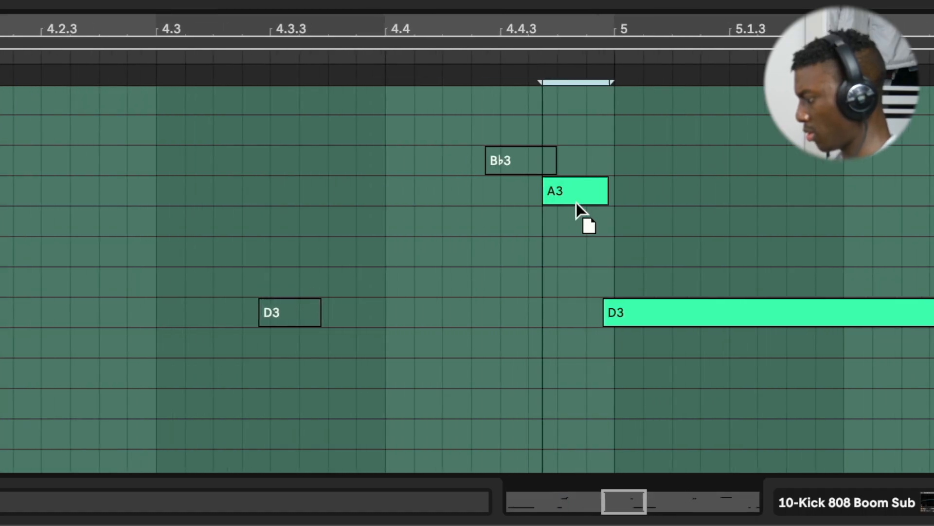
drag(563, 197, 694, 155)
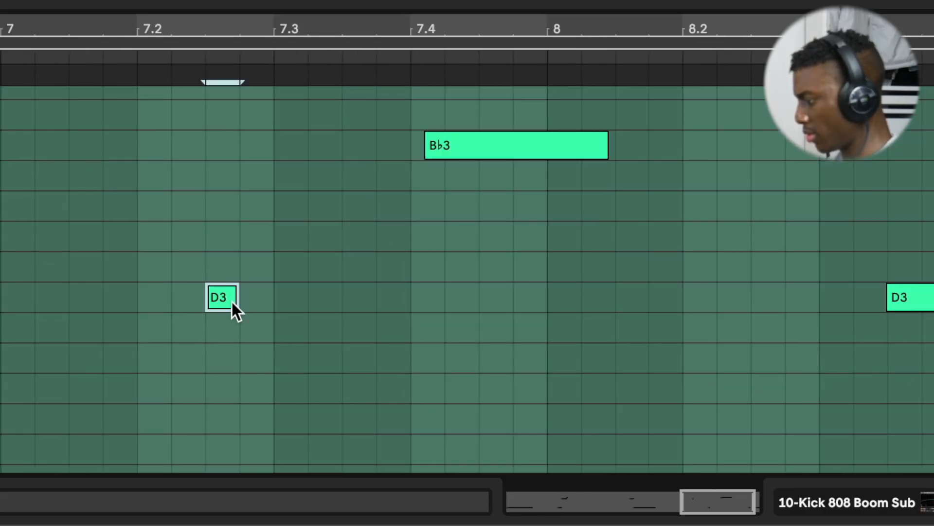
Step: Shift the short sub note in bar 7 later and lower its pitch
drag(404, 423, 450, 424)
scroll(450, 424, down, 2)
key(Down)
key(Down)
key(Down)
key(Down)
key(Down)
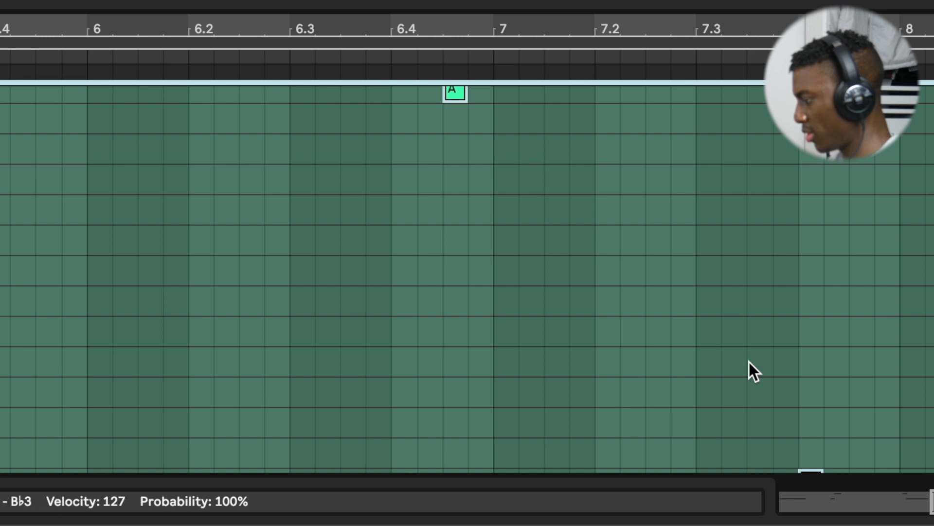
Step: Raise all the sub clip's notes by one octave and open the glide mode options of the Kick 808 Boom Sub
key(shift+Up)
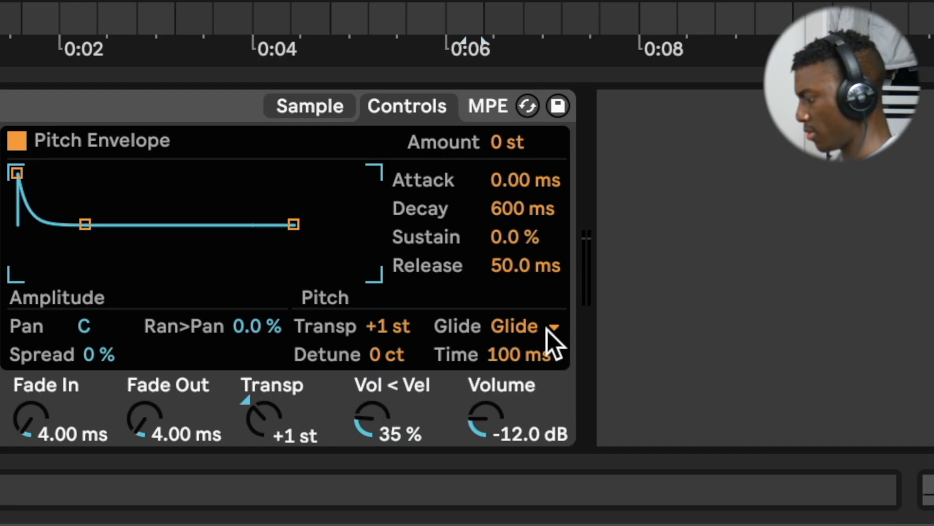
click(546, 330)
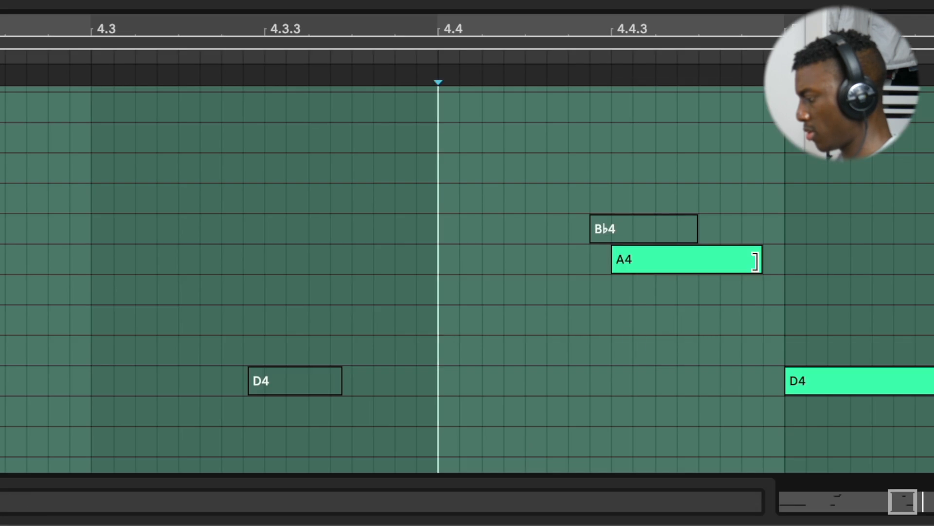
Step: Lengthen the A4 note at the end of bar 4 past the start of bar 5's D4 note and audition it
drag(756, 262, 848, 261)
click(501, 233)
key(space)
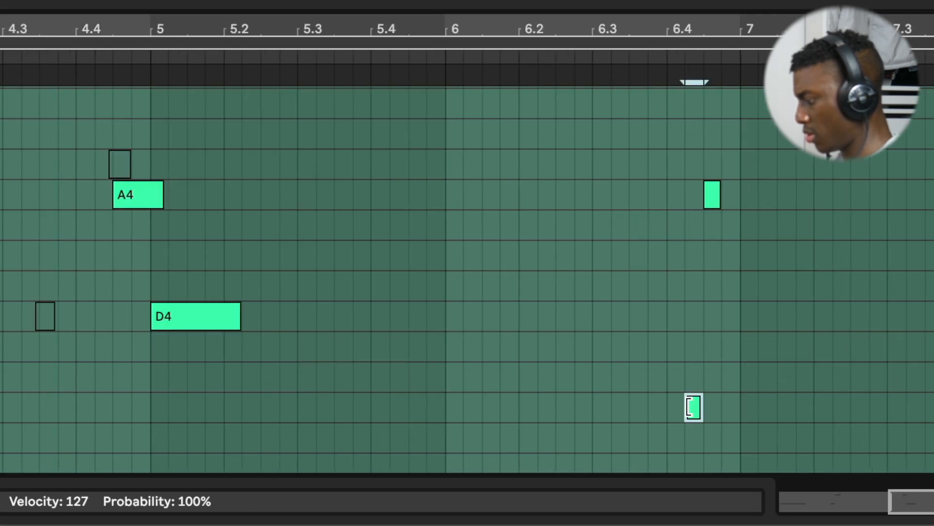
Step: Adjust the timing of bar 6's short A3 note to start just before the A4 note above it
scroll(685, 405, up, 3)
drag(685, 405, 676, 403)
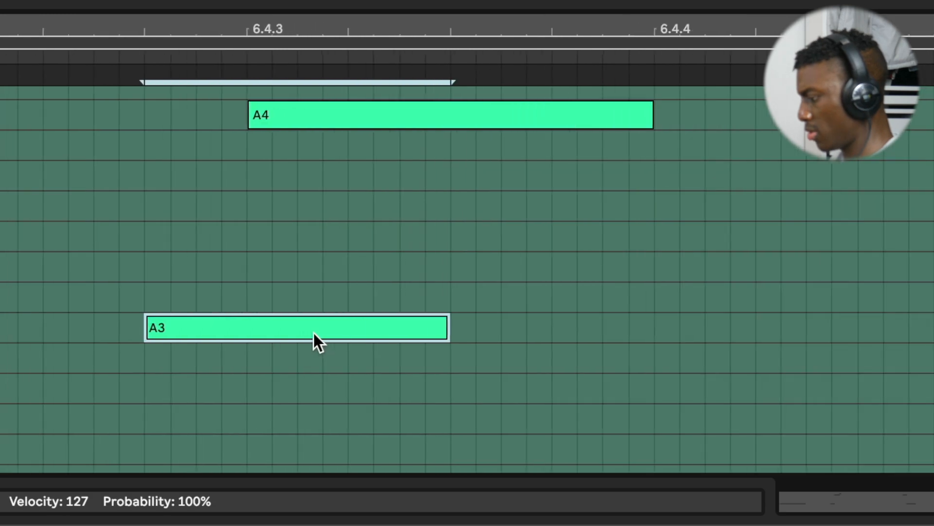
key(Right)
click(119, 244)
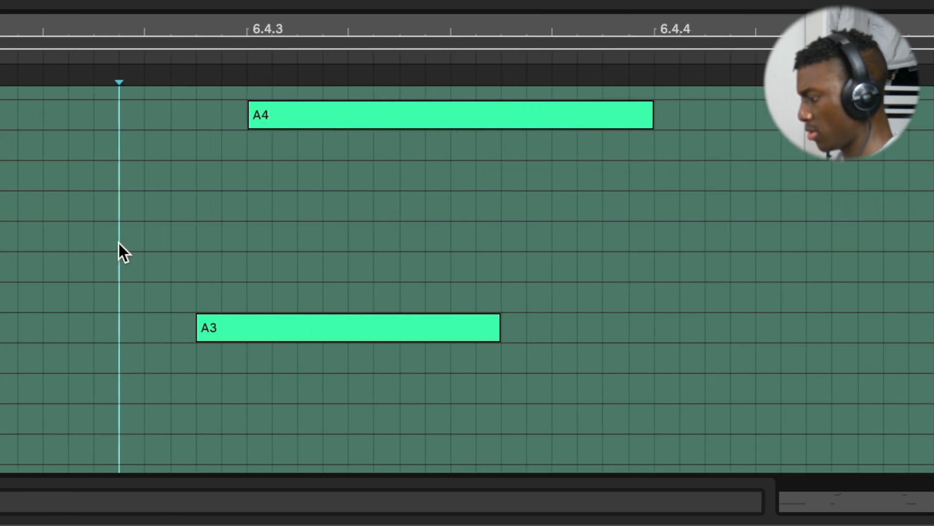
scroll(119, 244, down, 3)
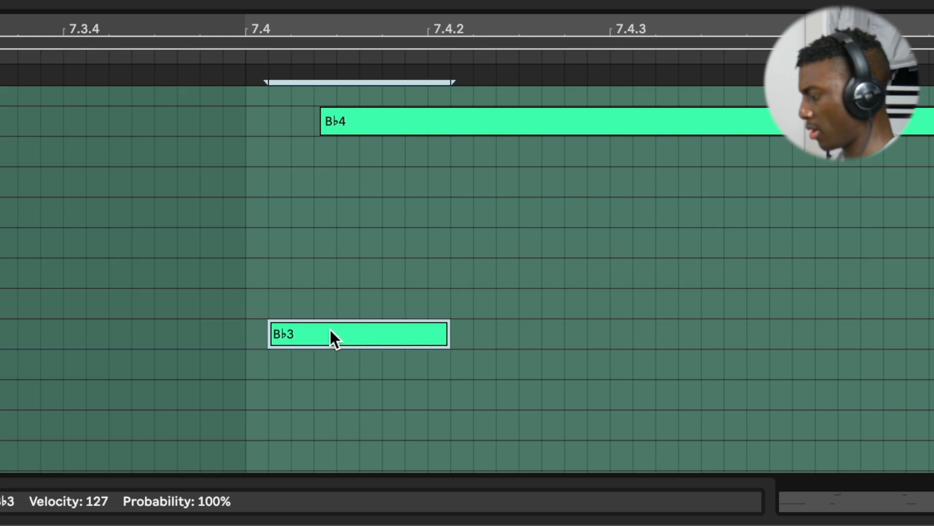
click(127, 215)
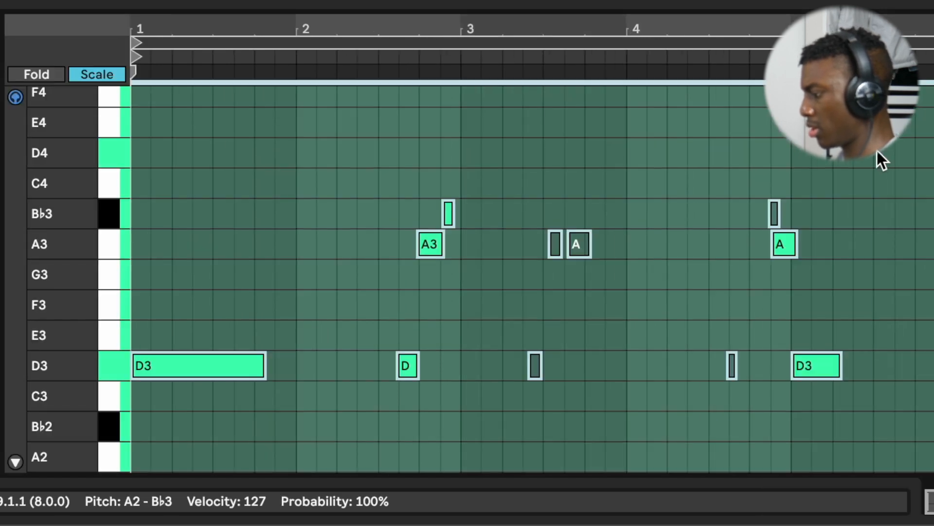
Step: Lengthen the Kick 808 Boom Sub's decay to several seconds while the beat plays
key(space)
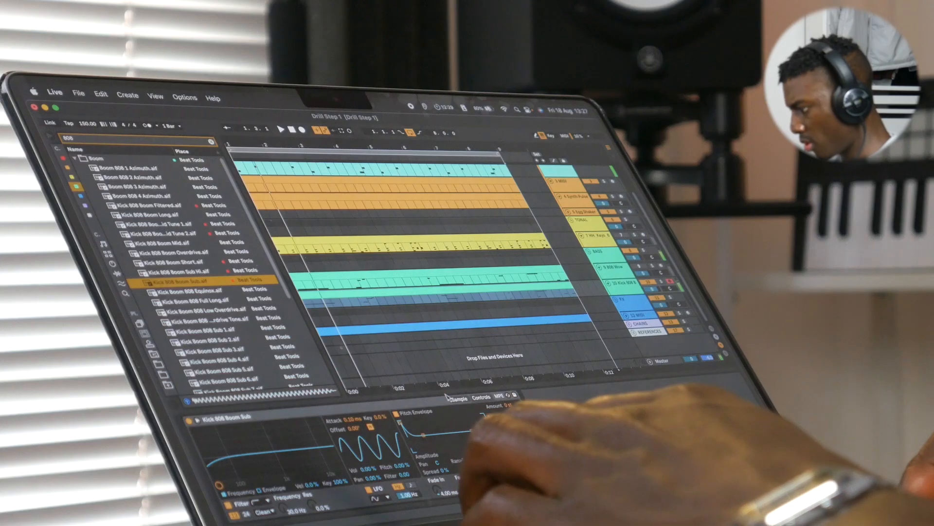
click(447, 397)
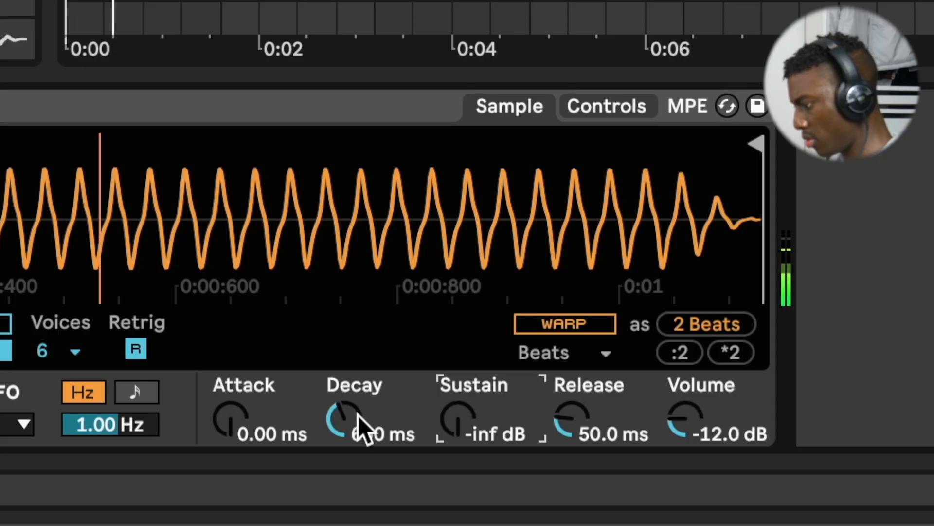
drag(360, 426, 360, 350)
drag(344, 418, 344, 448)
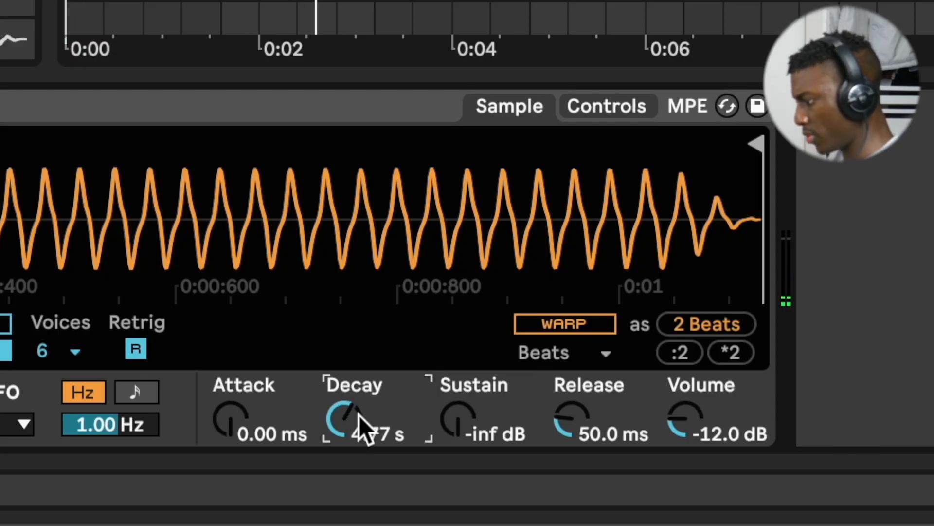
drag(358, 415, 358, 404)
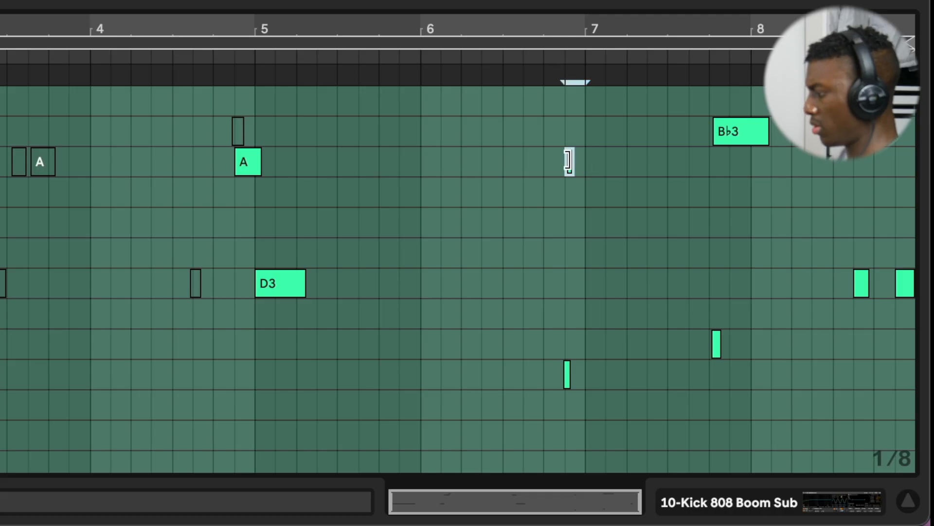
Step: Lengthen the A3 note in bar 6's last beat to the start of bar 7
key(shift+Right)
key(shift+Right)
key(shift+Right)
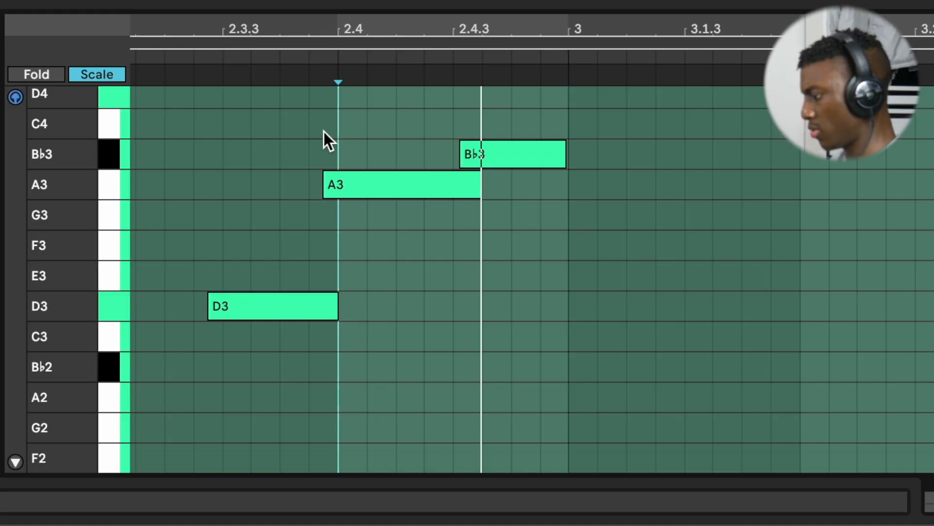
scroll(869, 337, down, 5)
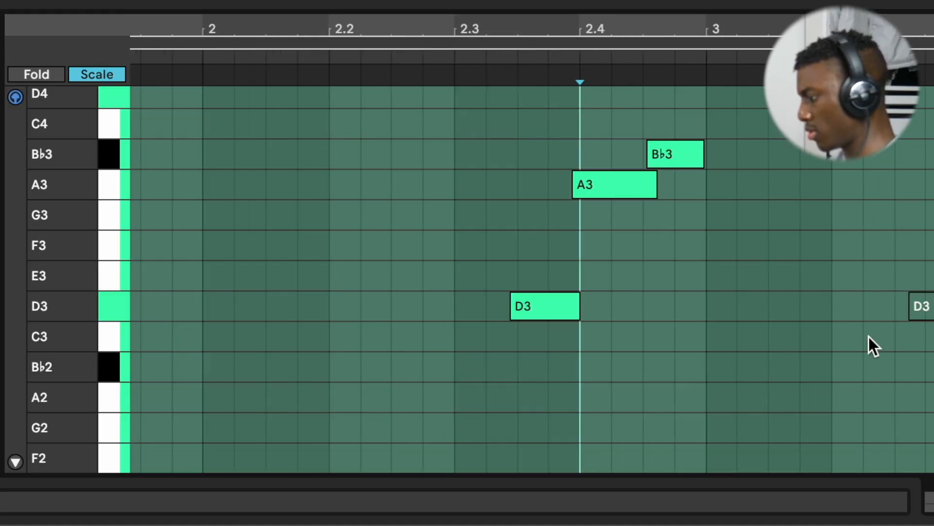
scroll(866, 337, right, 8)
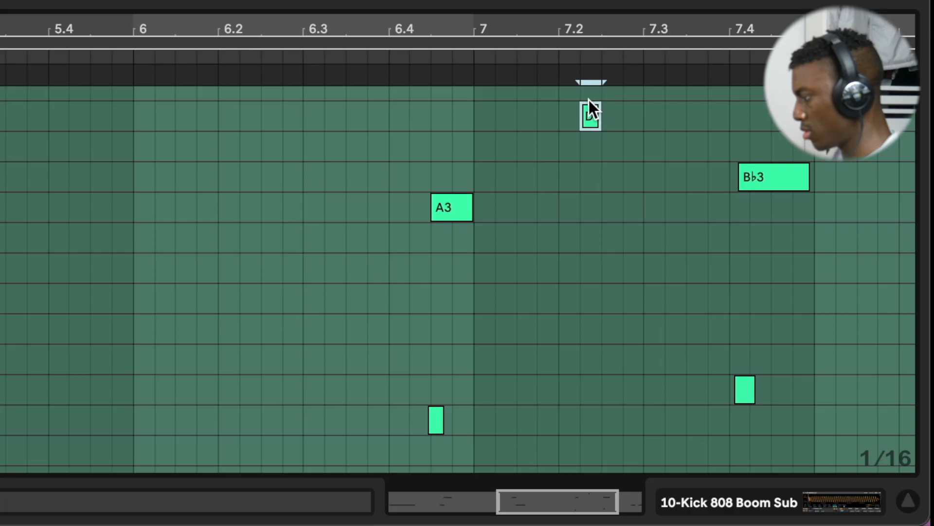
Step: Add an A3 note right after bar 7's D4 note and shift both earlier so the D4 starts at 7.2
double_click(634, 329)
key(Up)
key(Up)
key(Up)
key(Up)
key(Up)
key(Up)
key(Up)
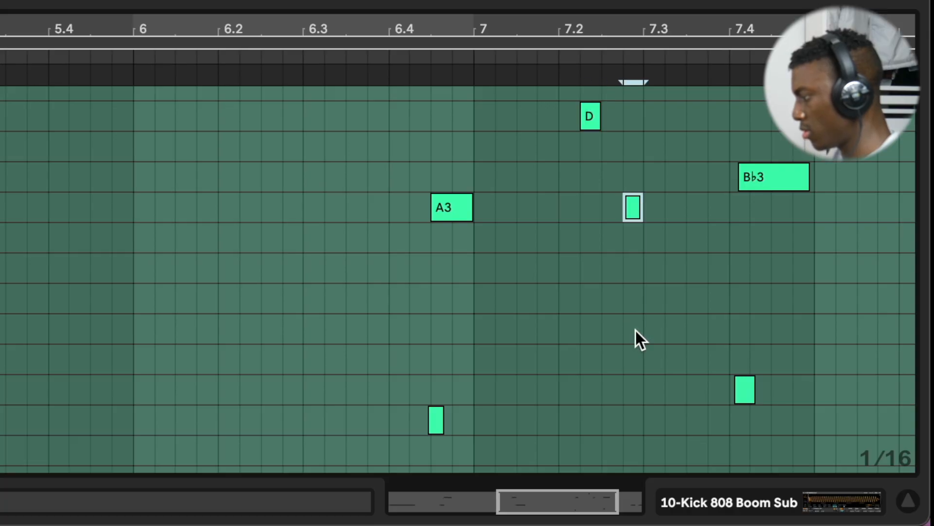
key(Down)
key(Down)
key(Down)
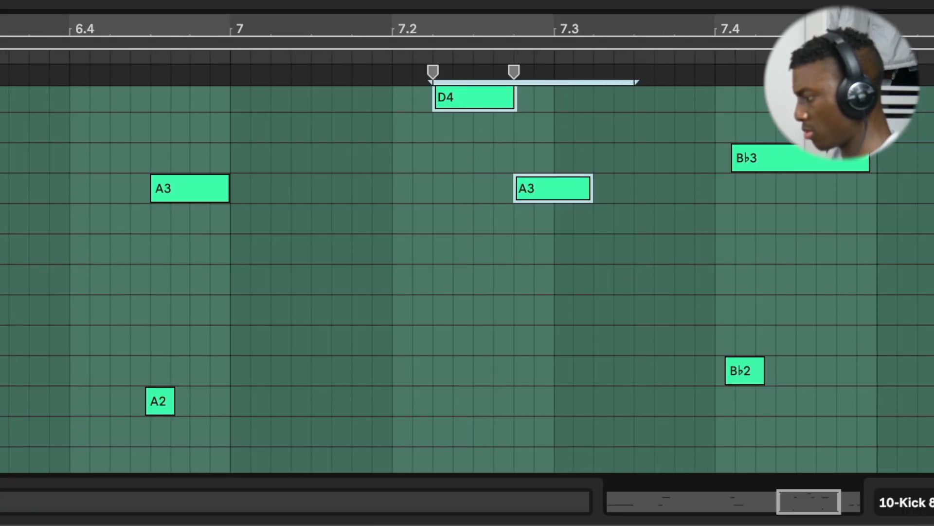
key(Left)
key(Left)
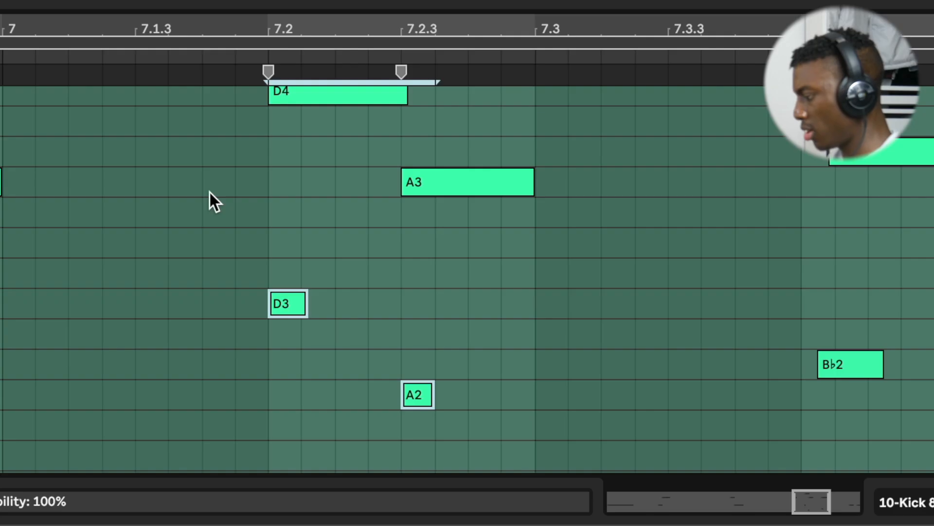
Step: Nudge the short D3 and A2 notes in bar 7 to start just before the D4 and A3, and audition them
scroll(209, 192, up, 5)
key(Left)
click(116, 148)
key(space)
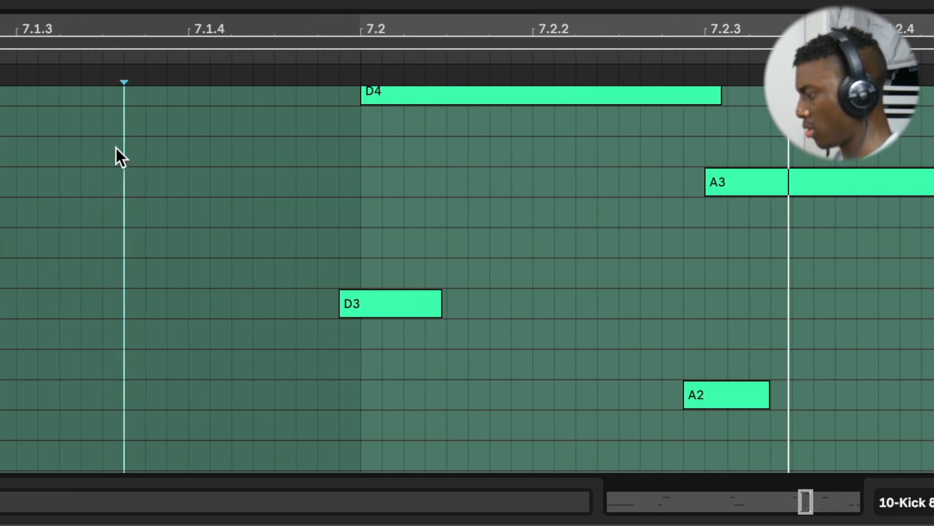
scroll(116, 148, down, 5)
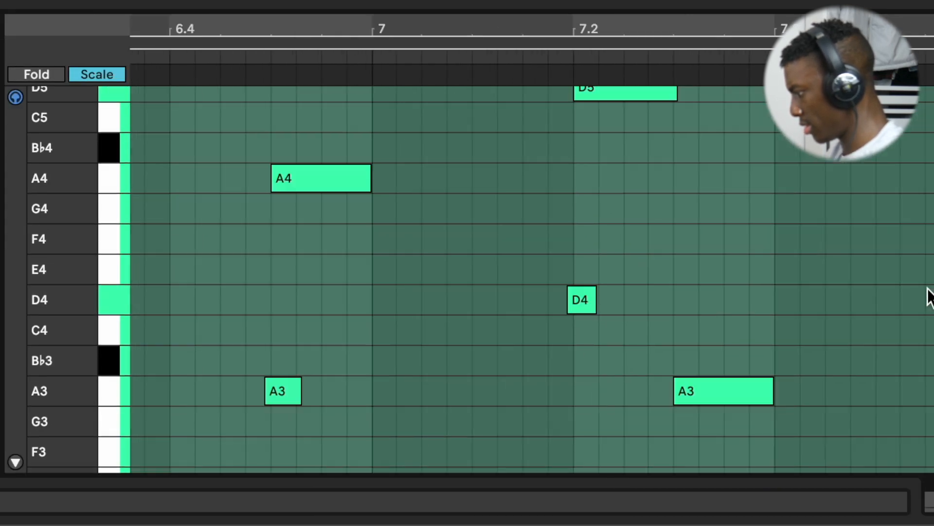
Step: Select the cluster of A and D sub notes in bar 7's second beat
scroll(927, 287, up, 3)
scroll(927, 287, left, 3)
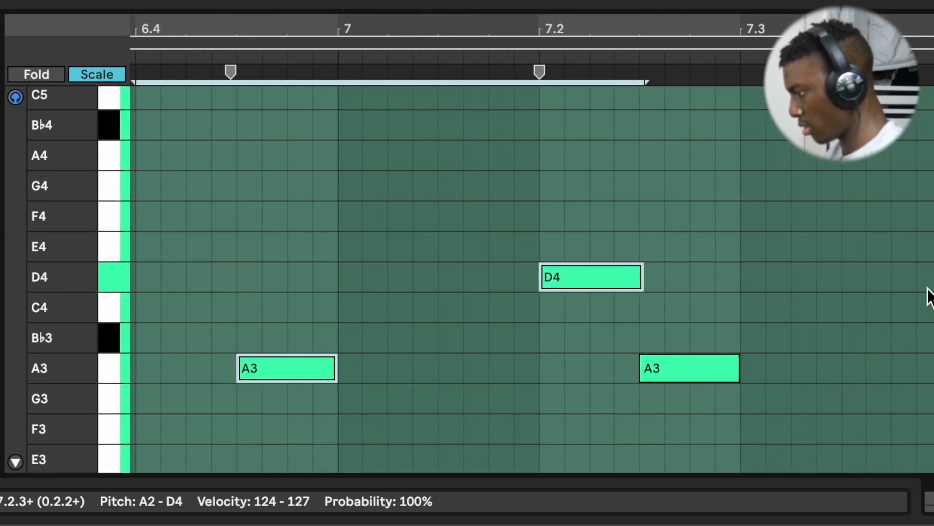
scroll(928, 295, down, 5)
scroll(928, 295, right, 2)
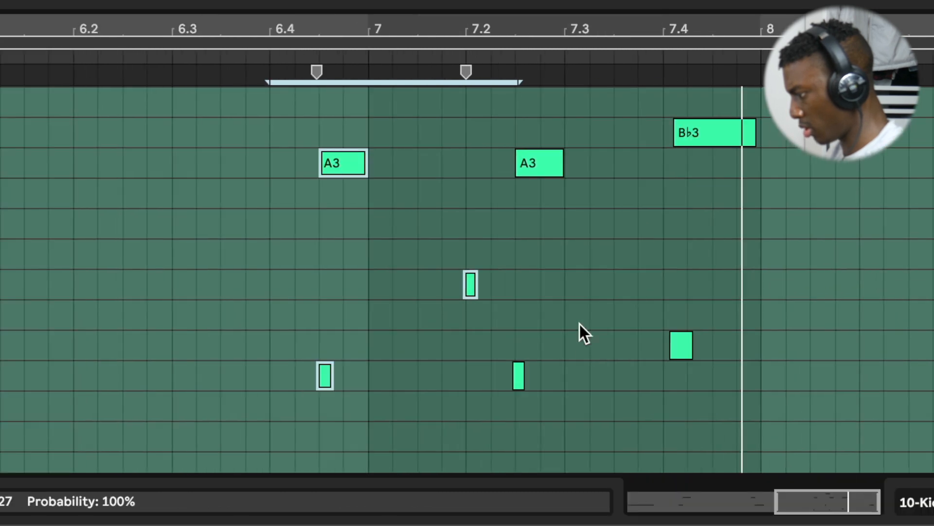
drag(572, 387, 471, 198)
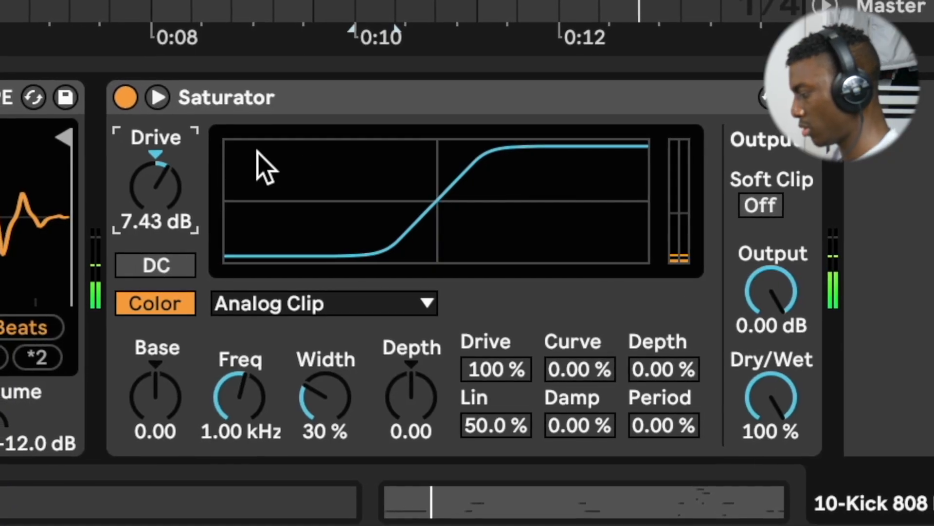
Step: Set the Output of the sub's Saturator to -4.29 dB and enable Soft Clip
drag(775, 316, 776, 336)
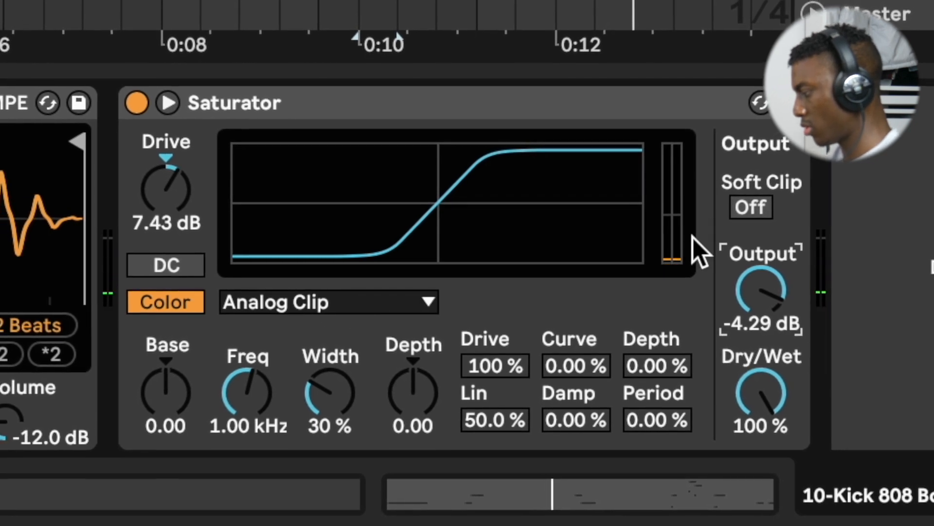
click(754, 206)
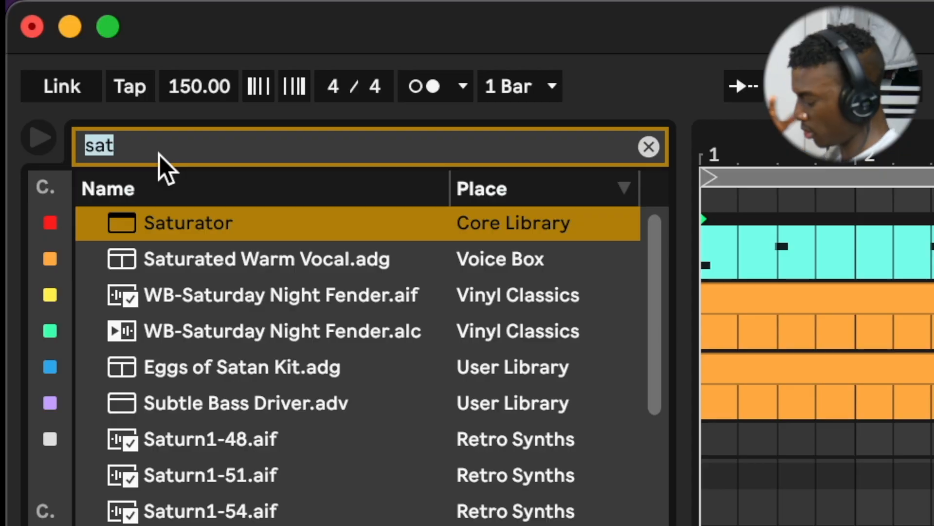
Step: Add the Redux effect after the sub's Saturator and lower its Rate
text(redux)
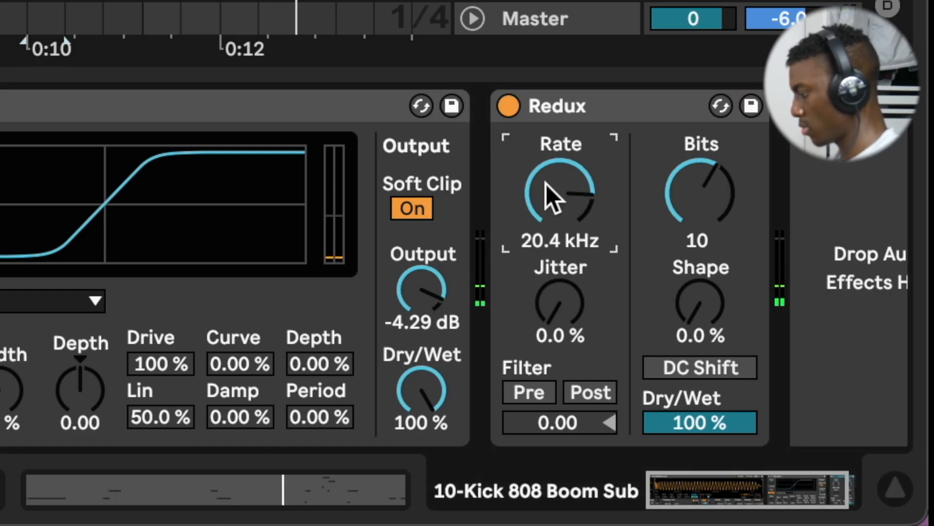
drag(546, 184, 546, 214)
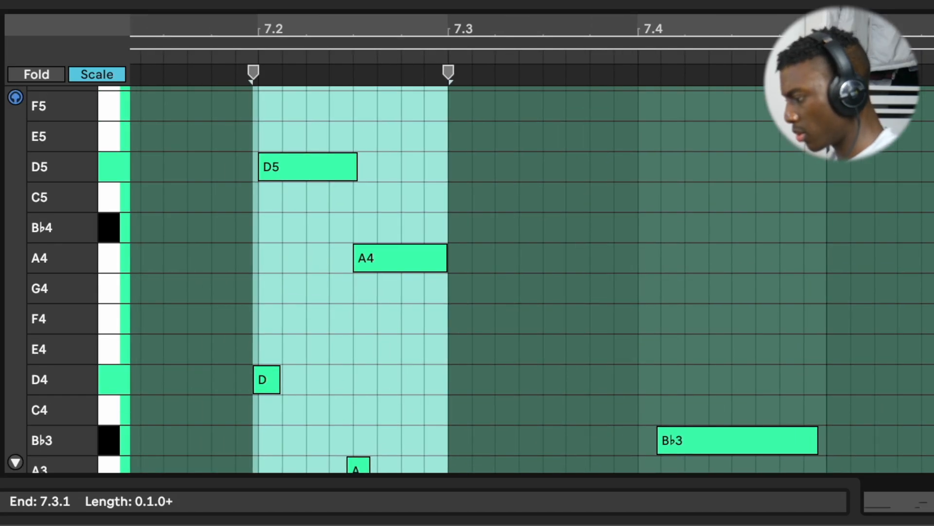
Step: Lengthen bar 7's A4 note beyond 7.3
click(574, 250)
click(441, 253)
key(shift+Right)
click(204, 266)
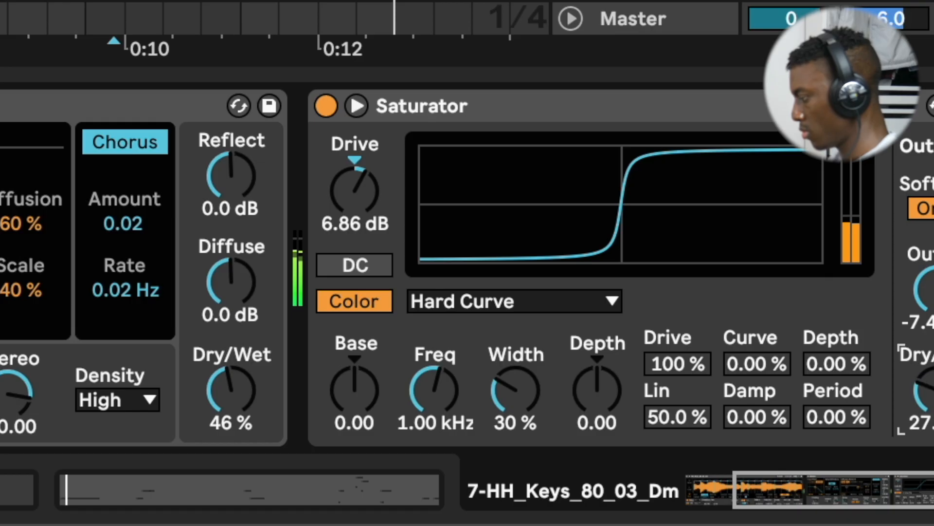
Step: Switch the keys track's Saturator to the Sinoid Fold curve at 19.8 % Dry/Wet and compare it with the effect bypassed
click(449, 233)
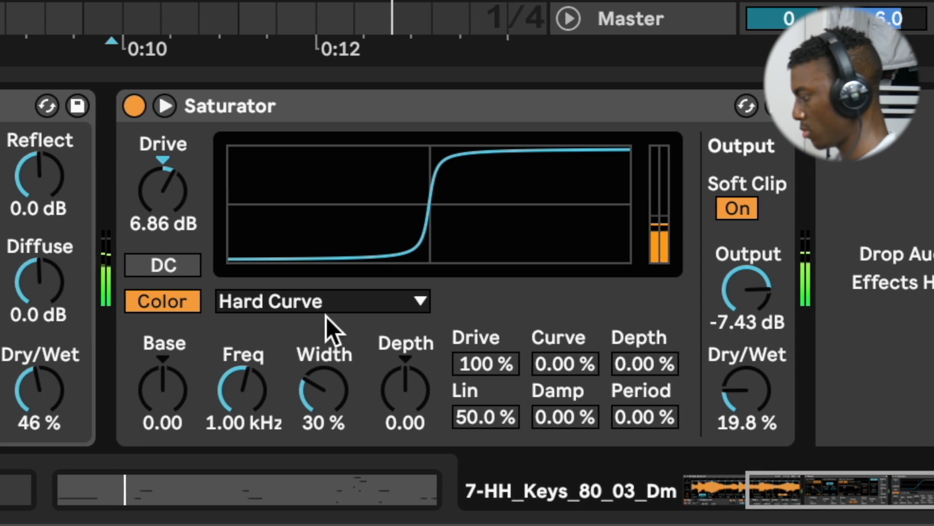
click(335, 306)
click(325, 431)
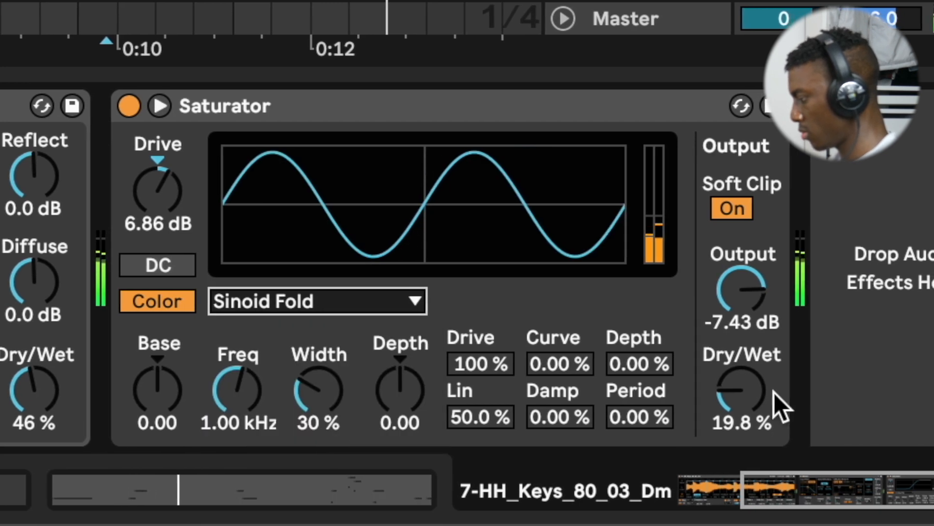
click(129, 104)
click(125, 103)
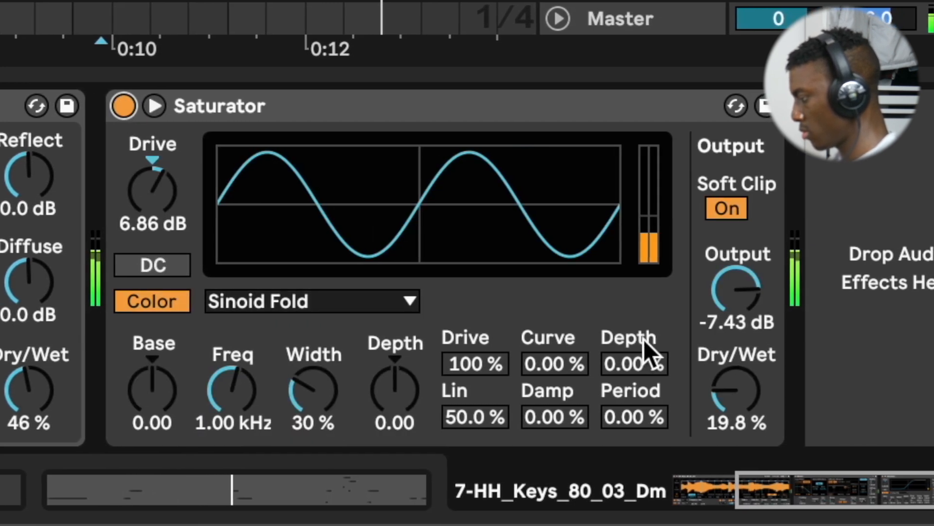
Step: Raise the keys Saturator's Drive to 10.9 dB and lower its Output to -8.00 dB, comparing against bypass
mouse_move(149, 191)
mouse_down()
mouse_move(148, 160)
mouse_move(143, 184)
mouse_up()
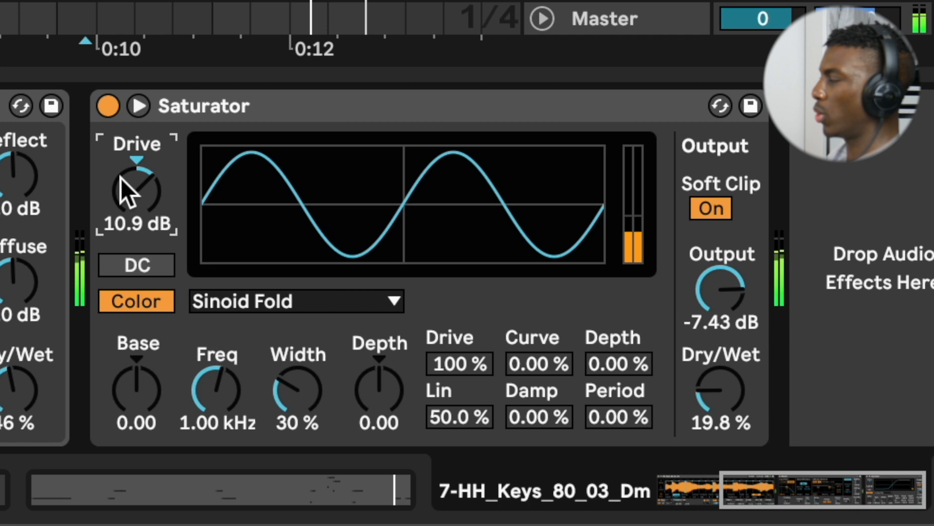
click(104, 106)
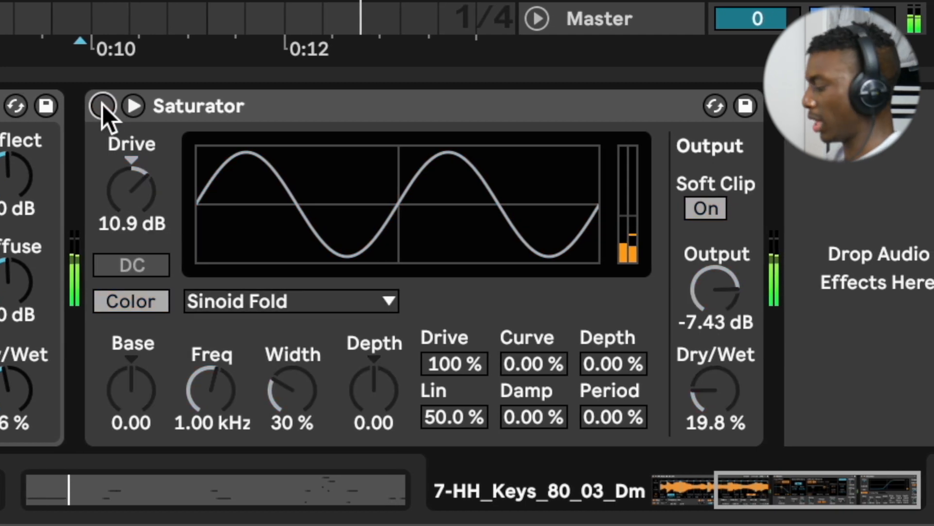
click(102, 104)
drag(737, 302, 691, 258)
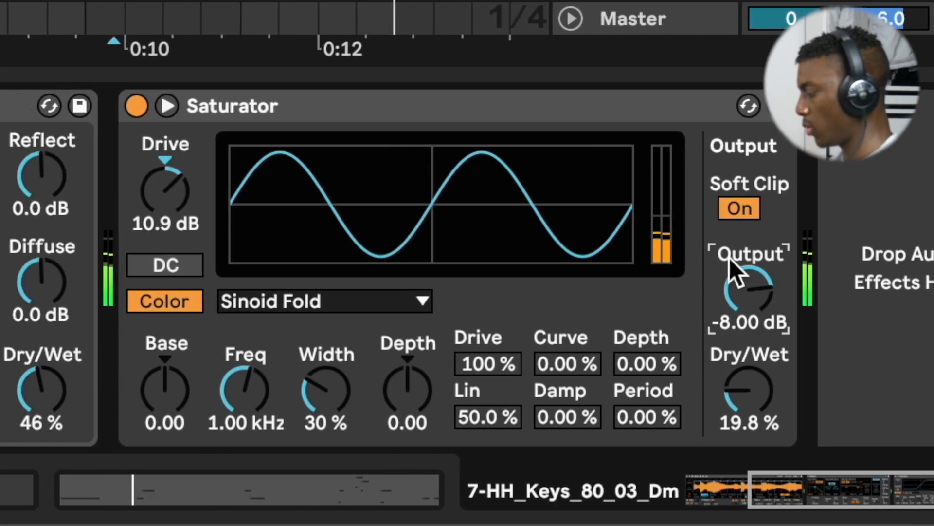
Step: Move the Saturator ahead of the reverb in the keys chain and open the options of the sampler's Transp control
drag(270, 105, 232, 103)
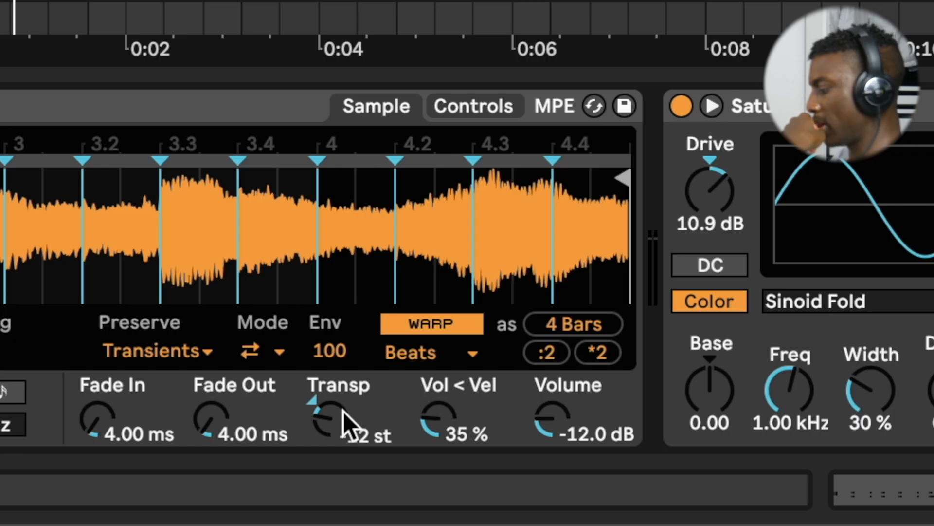
right_click(343, 411)
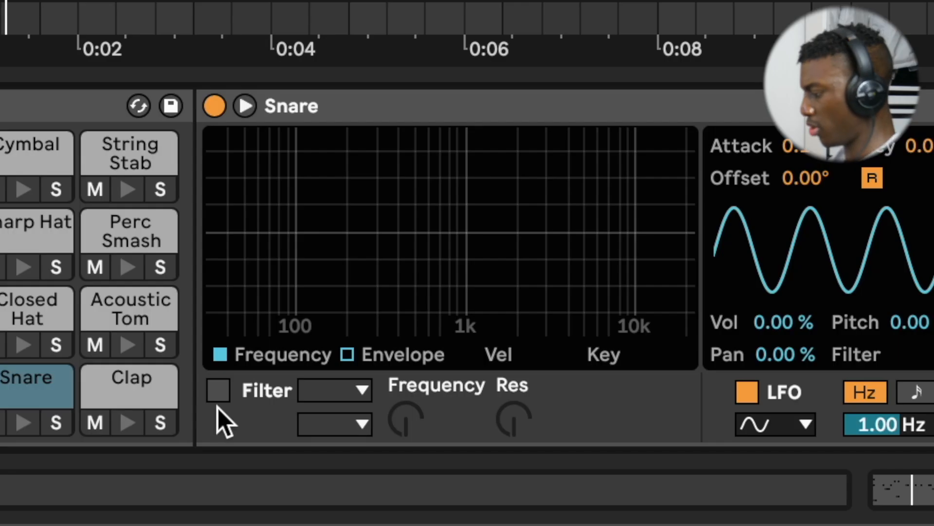
Step: Enable the Snare's filter and change it to a high-pass type
click(217, 397)
click(320, 392)
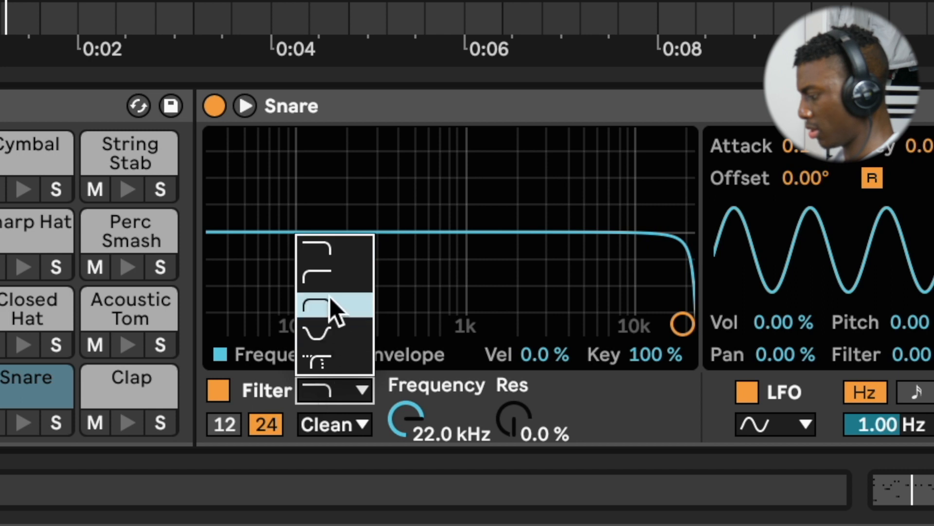
click(329, 300)
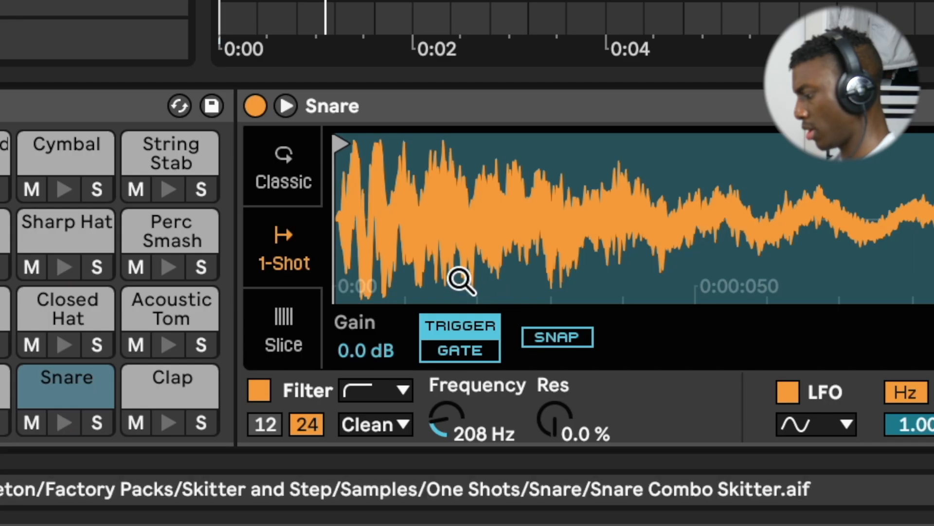
Step: Boost the Snare sample's Gain, trying 4.9 dB, resetting it and raising it again
drag(369, 351, 369, 321)
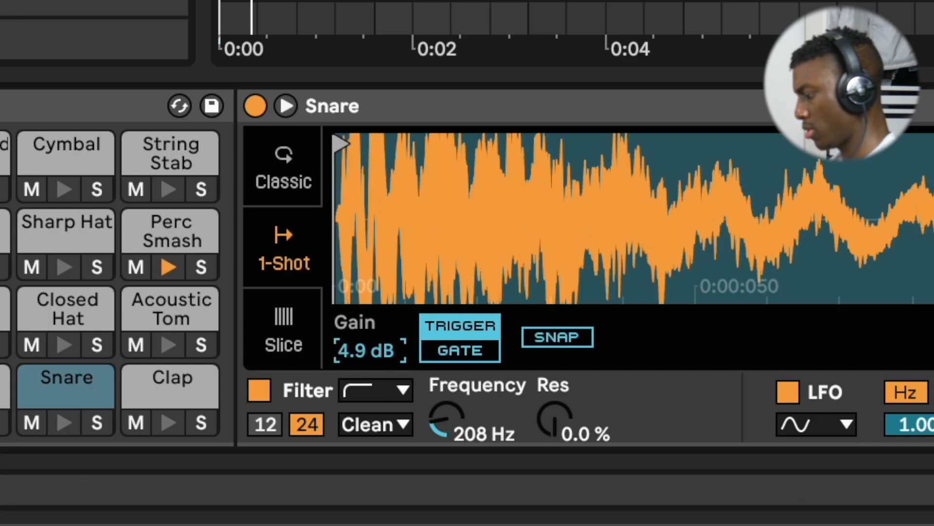
double_click(373, 361)
drag(372, 362, 372, 284)
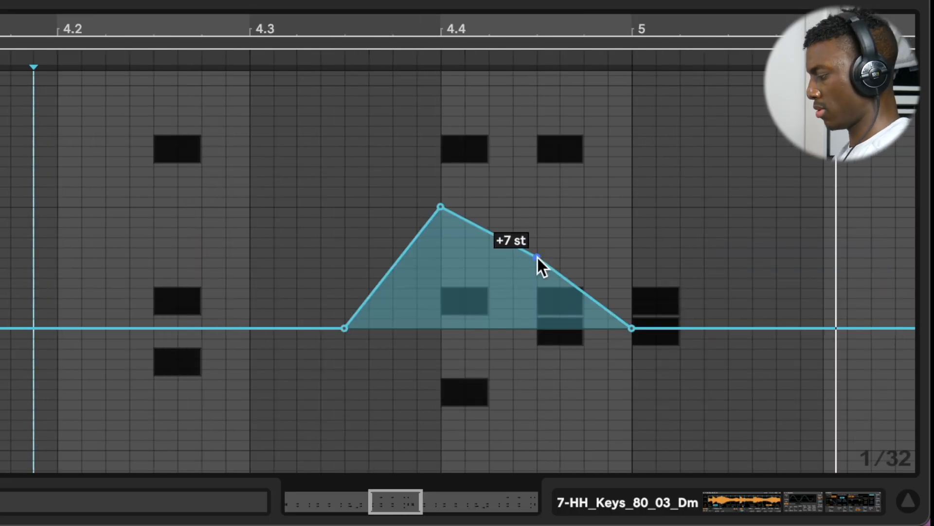
Step: Raise the keys clip's transposition breakpoint after 4.4 level with the preceding peak, and set the sampler's filter to low-pass at 6.95 kHz
drag(538, 258, 537, 206)
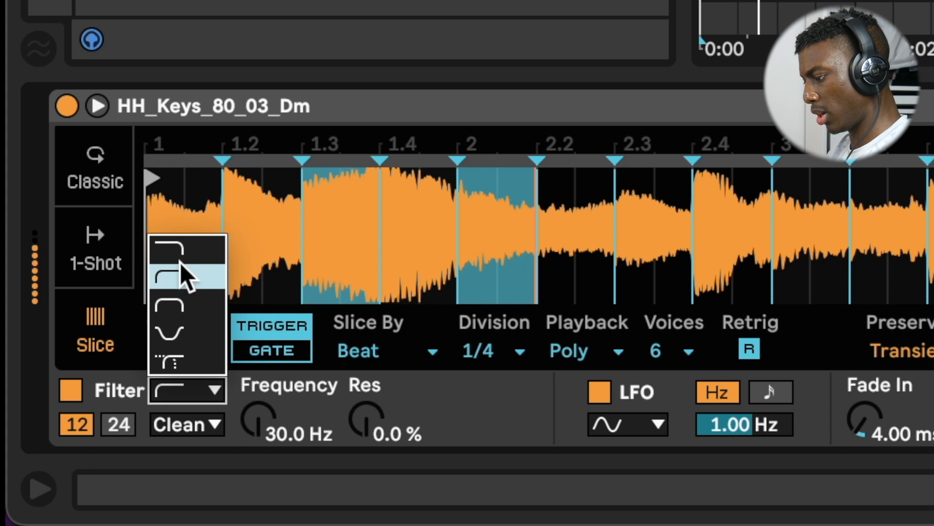
click(181, 265)
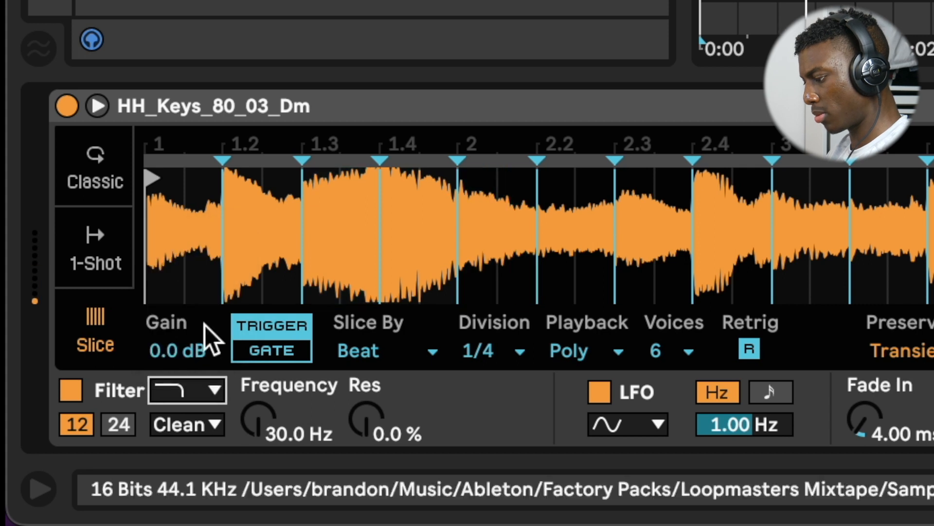
drag(258, 419, 258, 312)
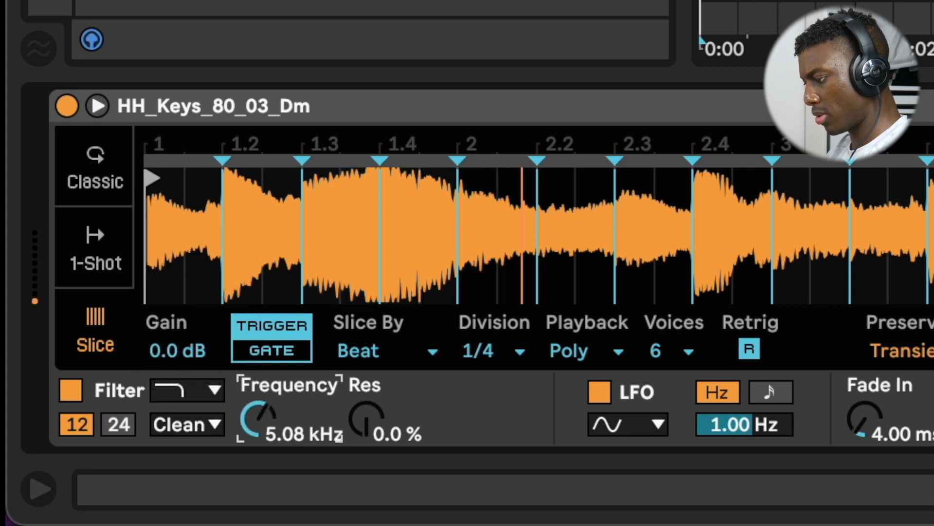
drag(259, 419, 259, 355)
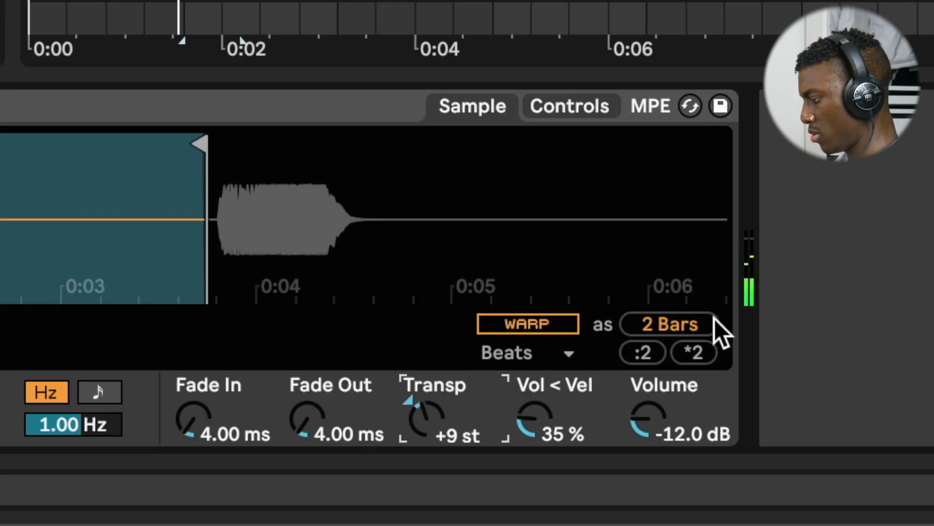
Step: Turn on Warp for the Busted Synth Bass sample
click(554, 325)
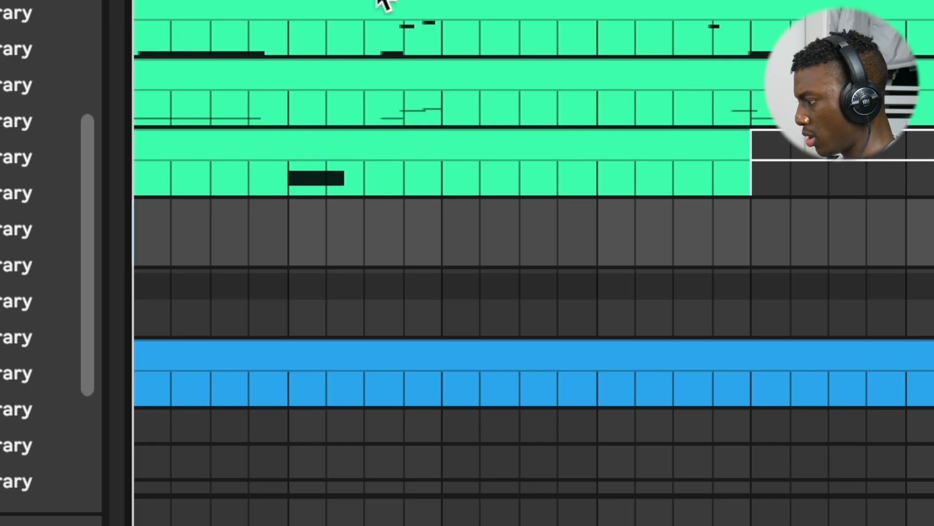
Step: Create a four-bar clip on the Skanker bass track with a D1 note at its start, and shorten the note while listening
drag(741, 220, 93, 223)
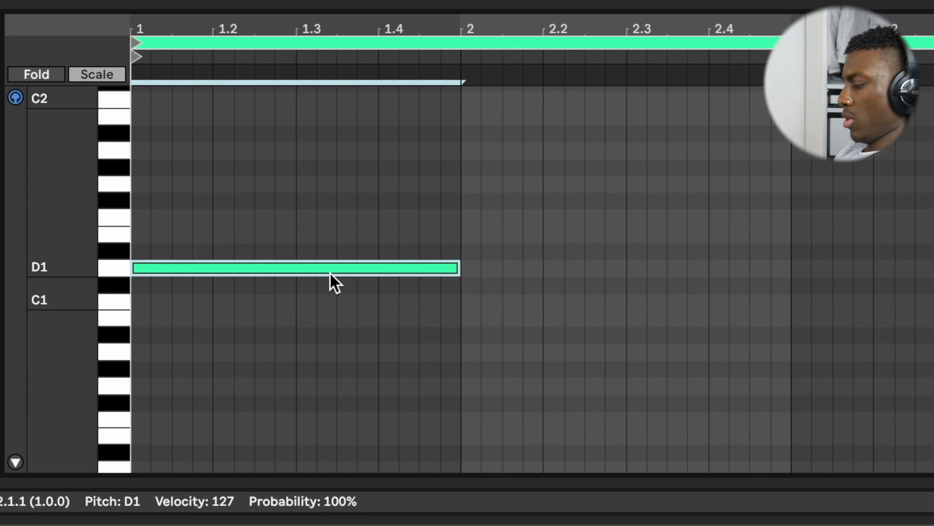
drag(334, 281, 330, 273)
key(shift+Left)
key(shift+Left)
key(space)
key(shift+Left)
key(shift+Right)
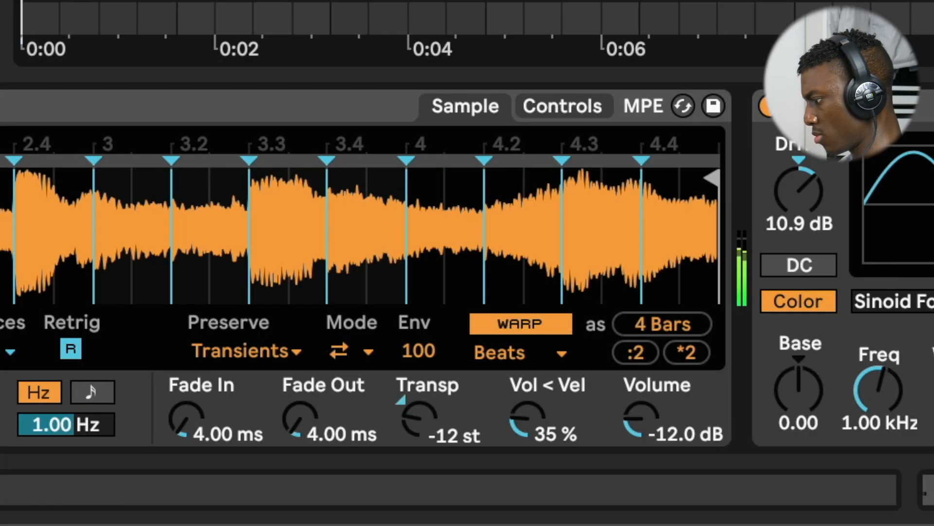
Step: Reset the keys sampler's transposition to its default and set the second keys track's volume to -7.0 dB
click(413, 391)
key(Delete)
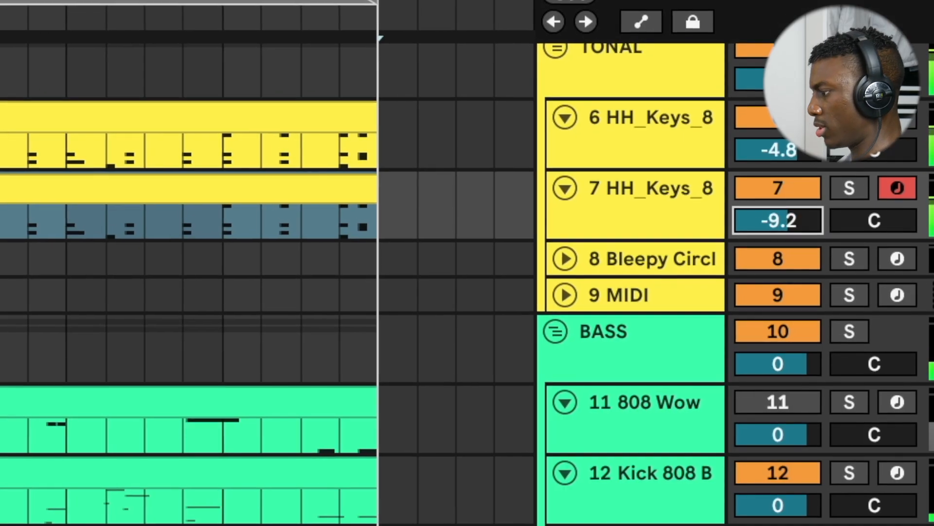
mouse_move(774, 212)
mouse_down()
mouse_move(773, 229)
mouse_move(773, 204)
mouse_move(783, 206)
mouse_up()
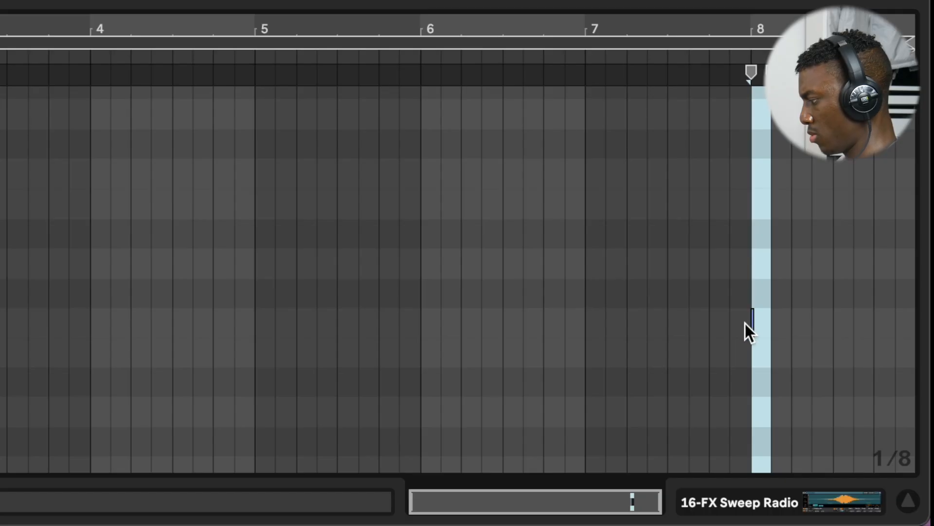
Step: Replace the tiny note at bar 8 of the FX Sweep Radio clip with an eighth-note
double_click(752, 322)
scroll(765, 253, up, 3)
scroll(760, 244, up, 5)
click(760, 311)
key(Delete)
scroll(760, 311, down, 5)
scroll(760, 314, down, 3)
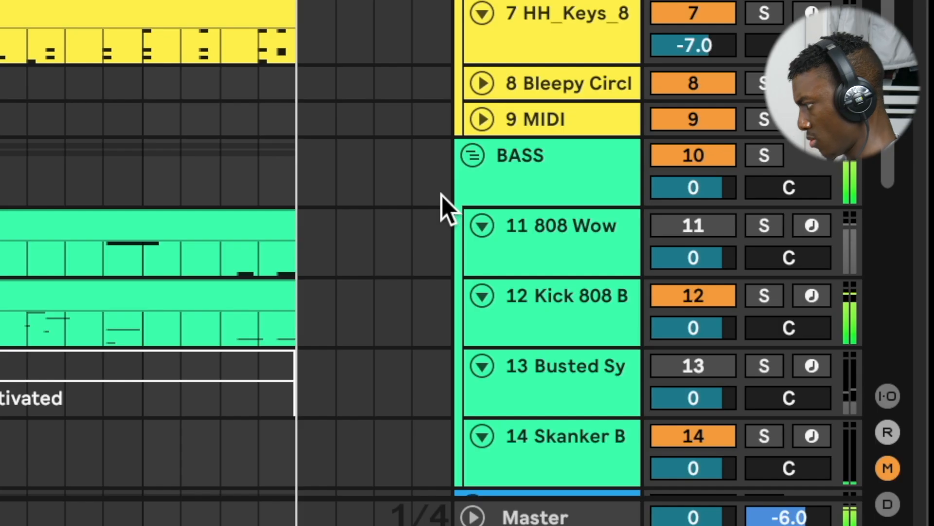
Step: Reactivate the 808 Wow track, comparing the bass with and without it
scroll(442, 205, down, 2)
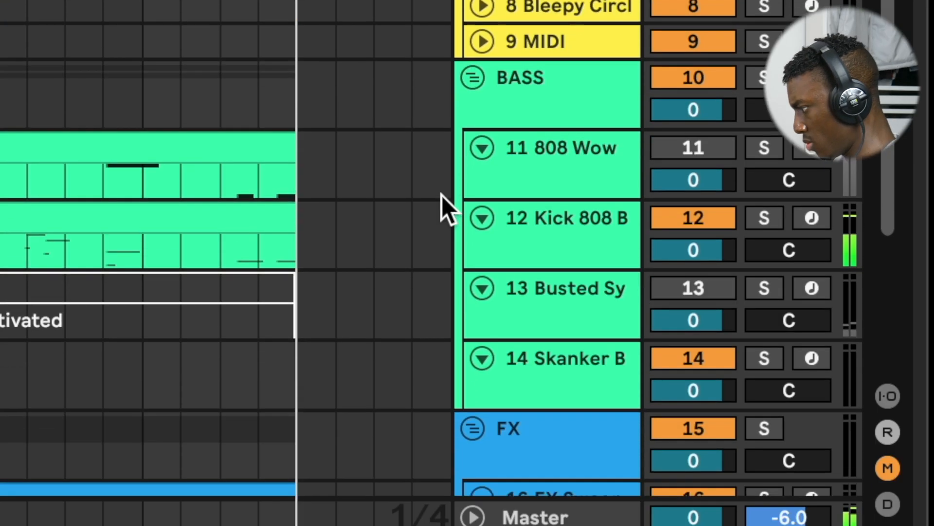
scroll(442, 204, up, 2)
click(696, 233)
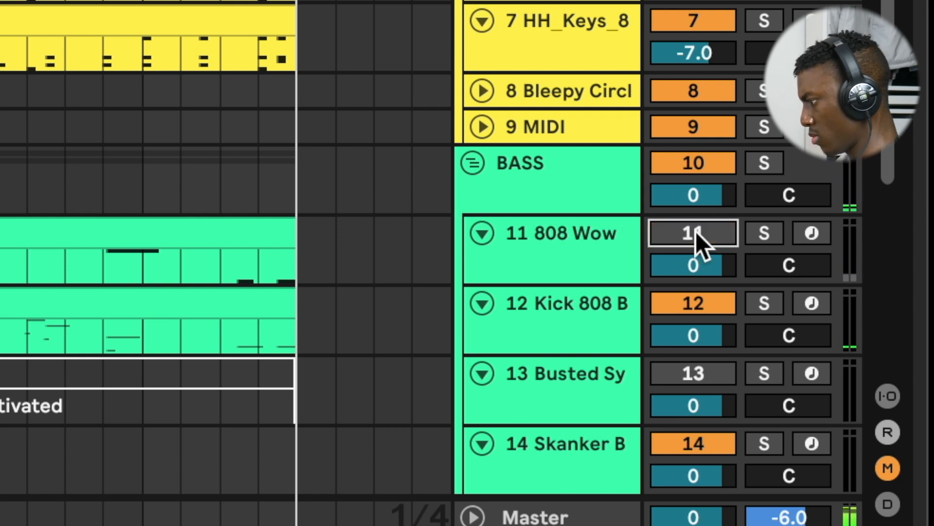
click(696, 232)
click(696, 231)
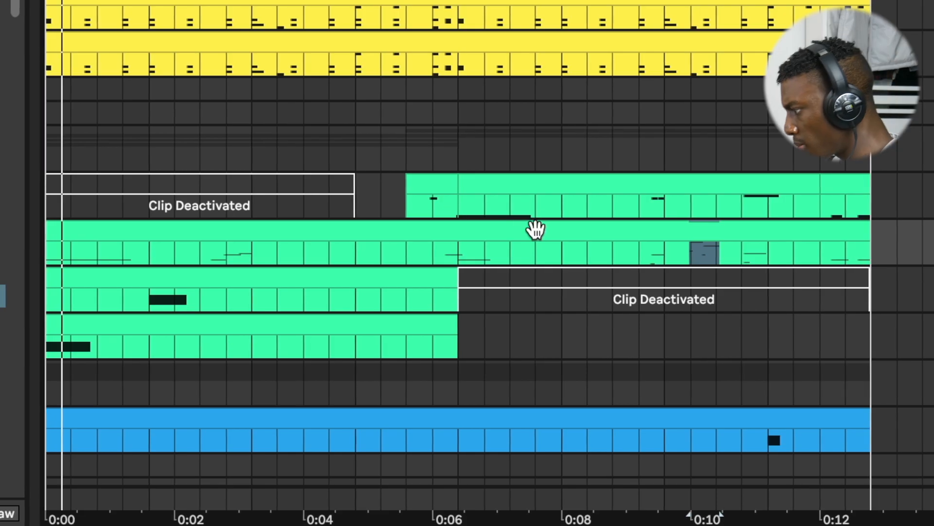
Step: Delete the 808 Wow clip section from bar 5 to the last beat of bar 7, and select the short clip left before bar 5
click(521, 181)
drag(459, 182, 733, 188)
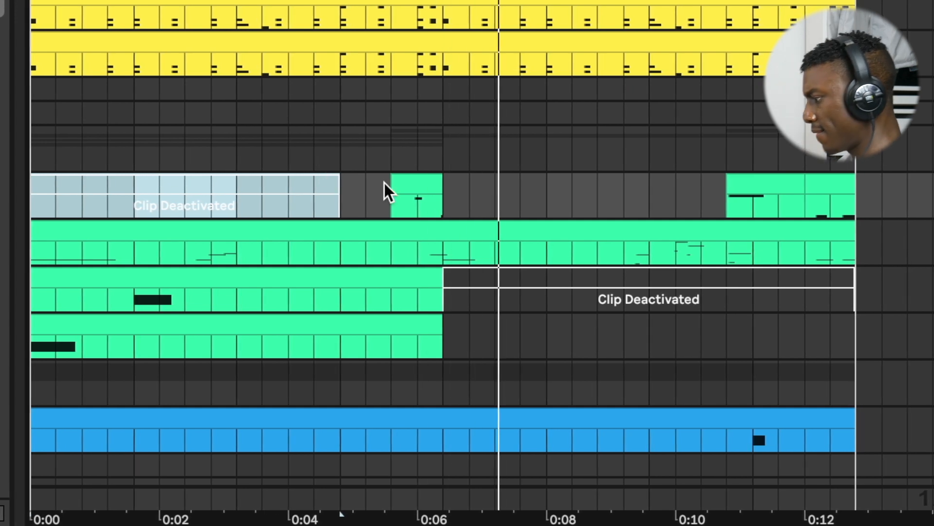
click(436, 180)
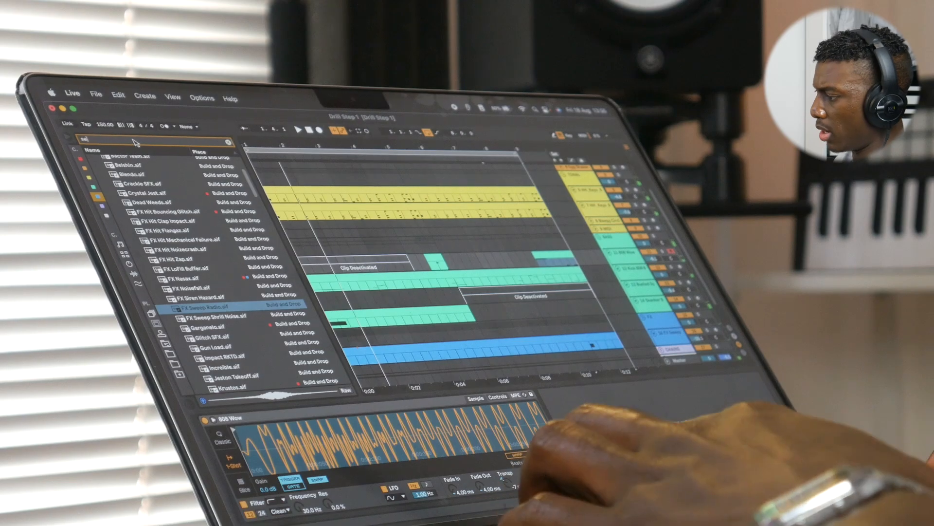
Step: Add a Saturator to the 808 Wow track with the Sinoid Fold curve, 6.86 dB Drive and -8.29 dB Output, and adjust its Dry/Wet
text(sat)
key(Down)
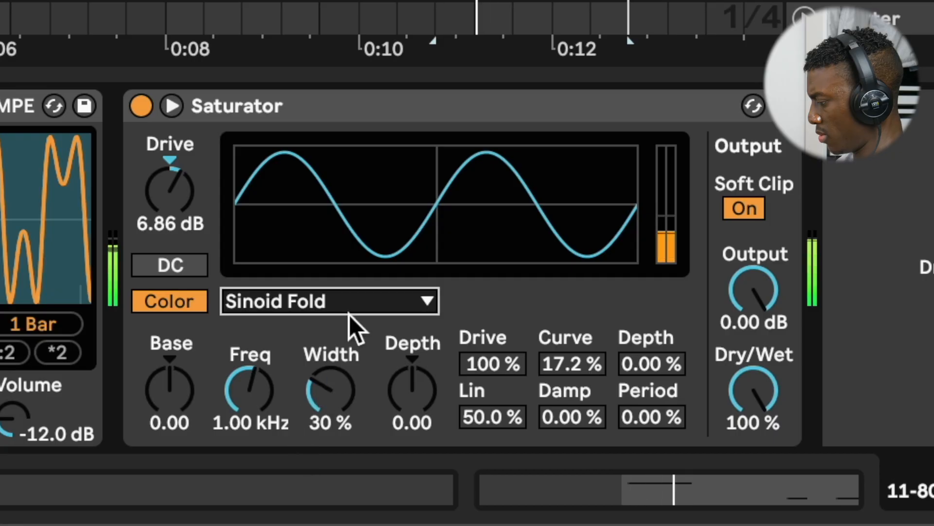
click(353, 302)
click(514, 301)
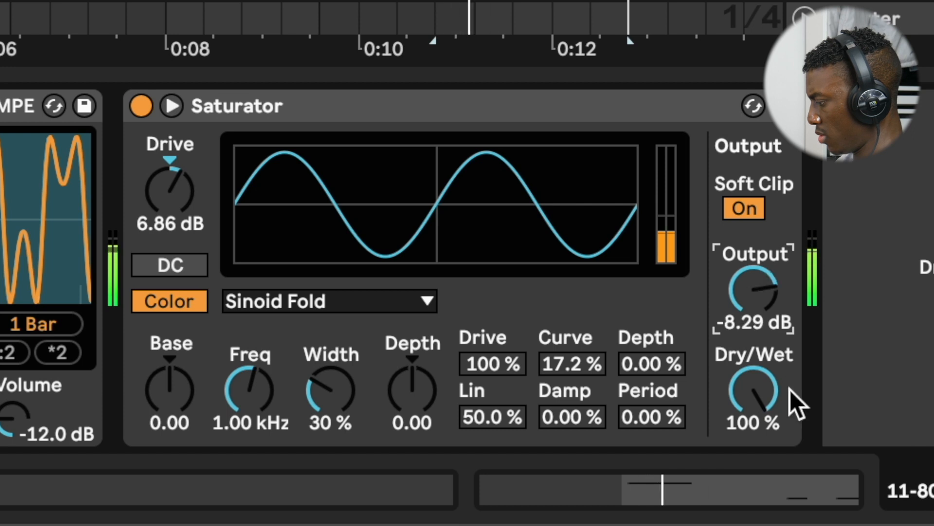
drag(776, 398, 775, 396)
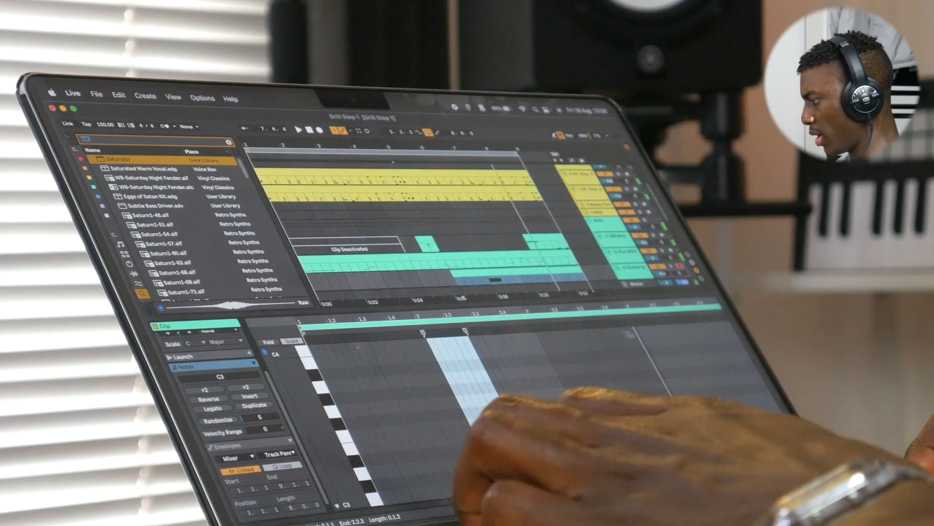
Step: Move the Busted Synth Bass sample's start point to about 1.2, past the initial hit
key(shift+Tab)
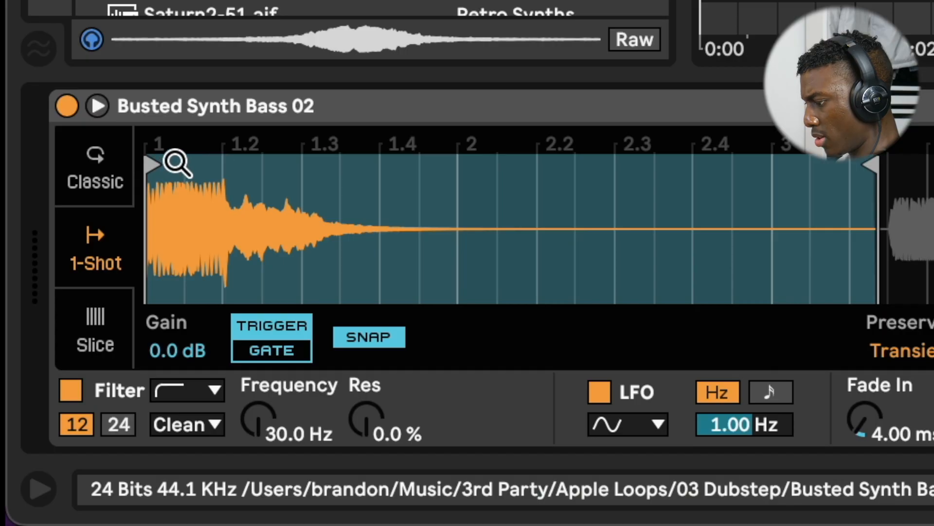
drag(145, 151, 218, 168)
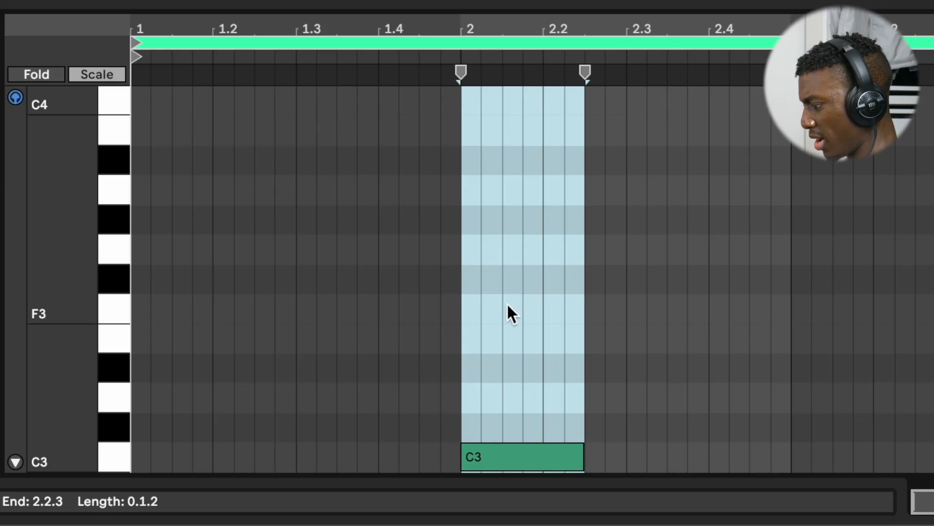
Step: Transpose the C3 note at bar 2 of the Busted Synth Bass clip down an octave
scroll(507, 305, down, 5)
click(506, 304)
key(shift+Down)
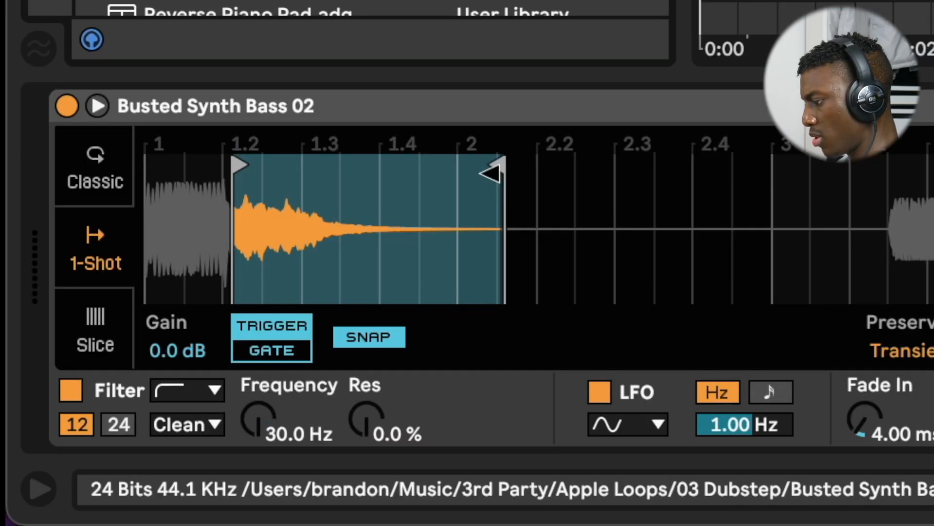
Step: Extend the Busted Synth Bass sample's end to about 3.2 and raise the frequency of its Reverb's Input Filter
drag(490, 173, 847, 216)
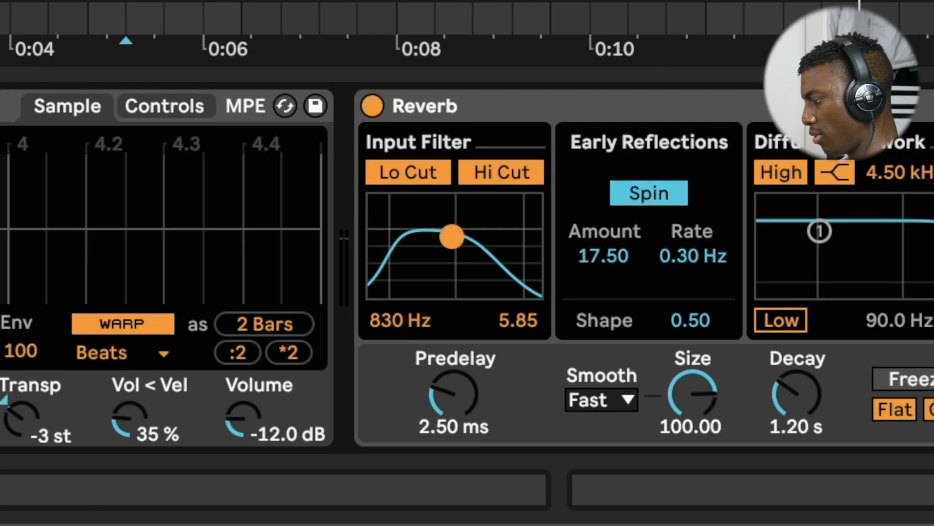
drag(452, 237, 483, 236)
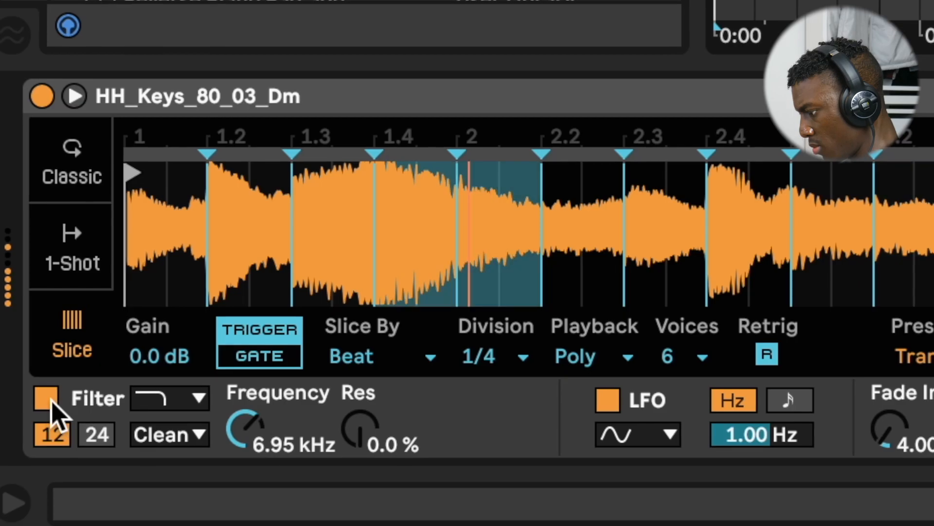
Step: Change the keys sampler's filter to high-pass, toggle the filter to compare, and lower its Frequency
click(51, 404)
click(165, 400)
click(157, 274)
click(54, 395)
drag(257, 428, 257, 467)
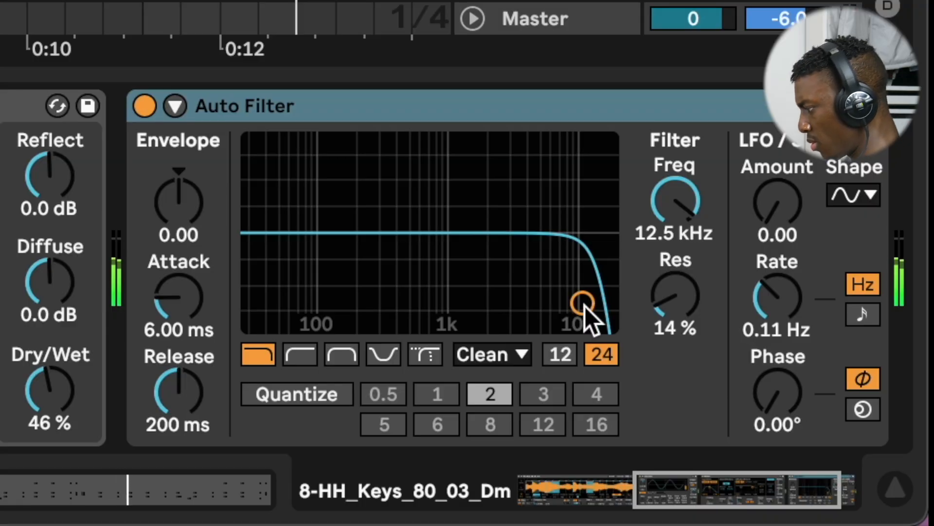
Step: Lower the cutoff frequency and resonance of the low-pass Auto Filter on the keys track
drag(582, 303, 495, 322)
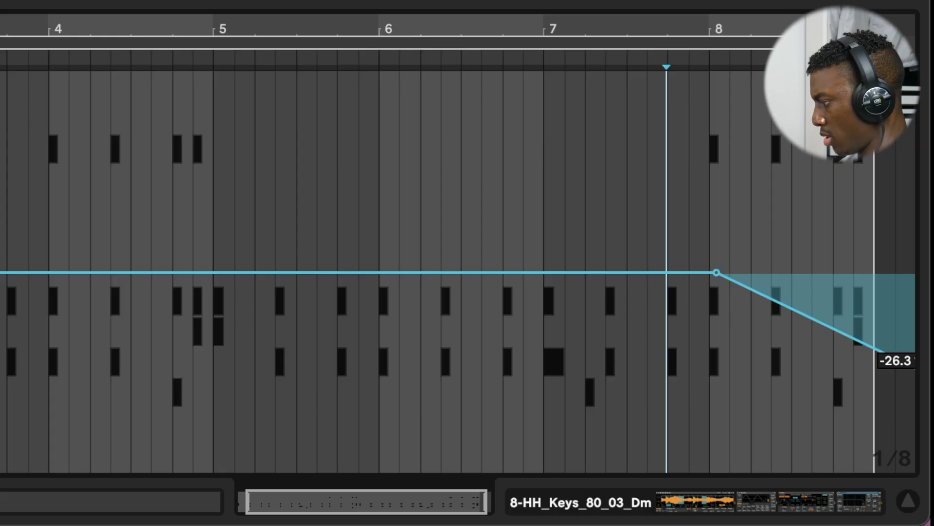
Step: Shape the keys clip's modulation envelope into a vertical drop from 0 % to -24.4 % at bar 8, and play it from mid-bar 7
drag(866, 347, 667, 370)
drag(542, 293, 515, 287)
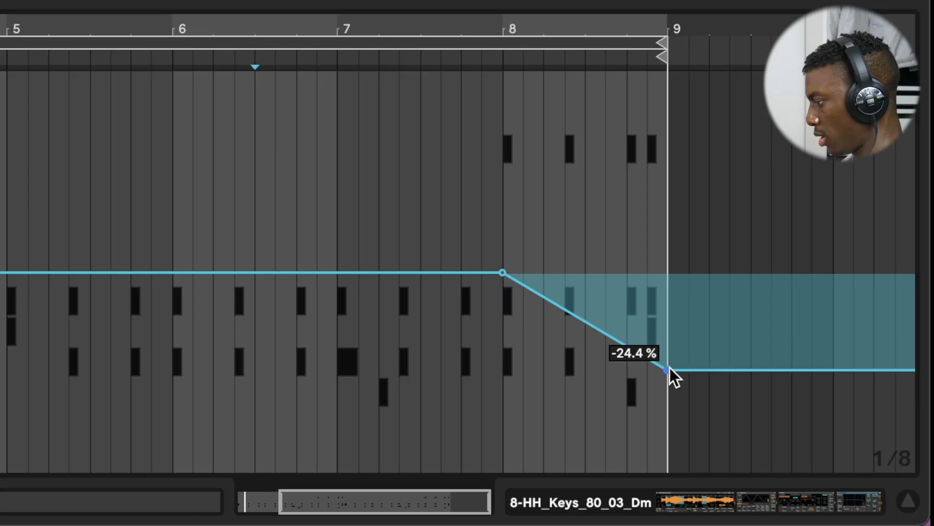
drag(669, 368, 522, 370)
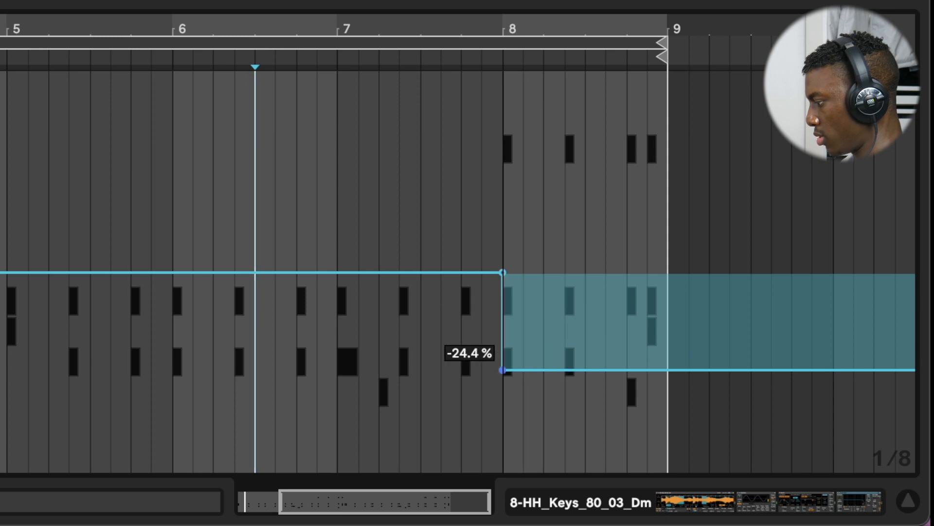
click(428, 212)
key(space)
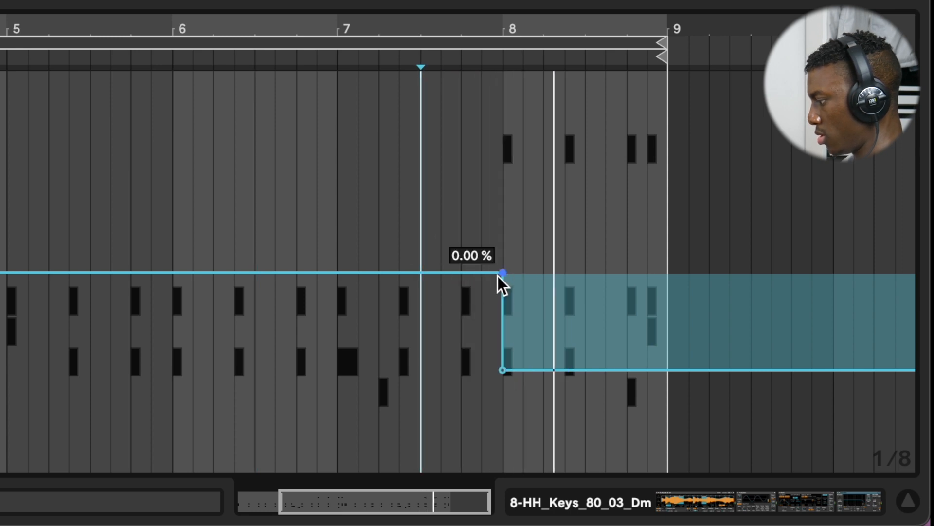